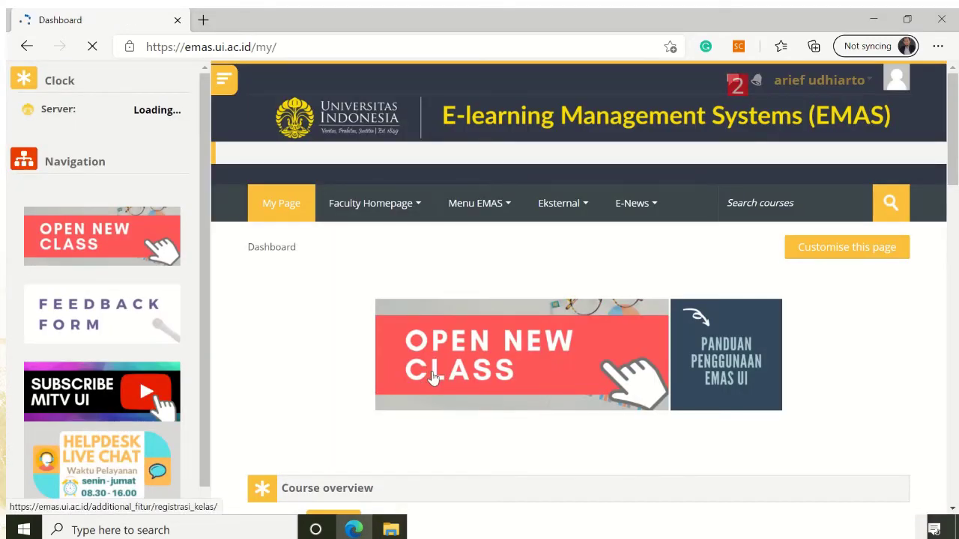
Step: List the past courses in the dashboard's course overview
scroll(435, 376, down, 1)
scroll(434, 377, down, 2)
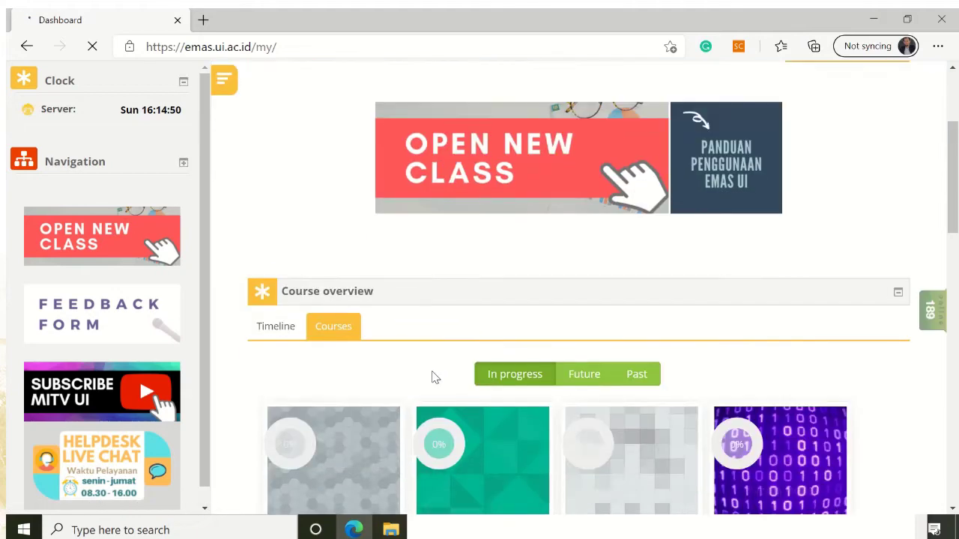
scroll(435, 349, down, 1)
scroll(434, 347, down, 1)
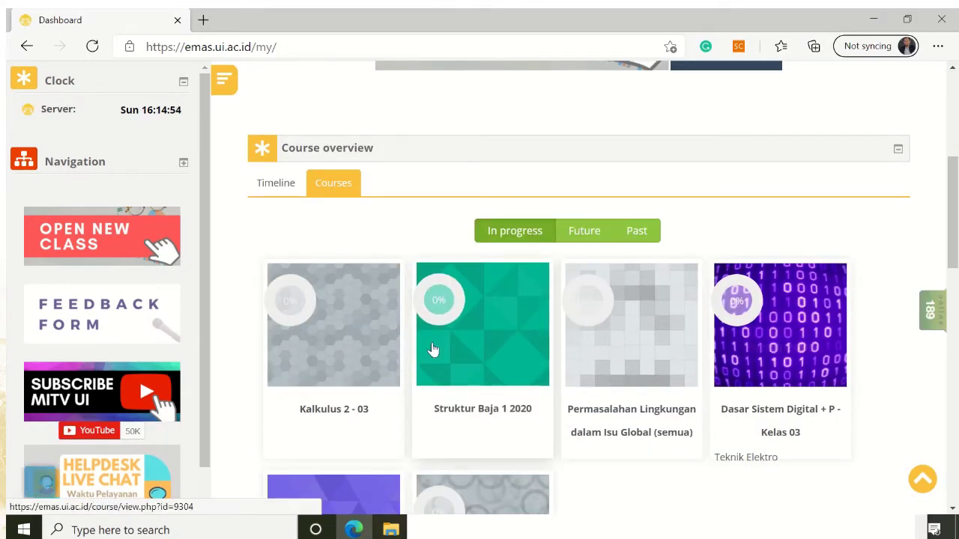
scroll(517, 300, down, 2)
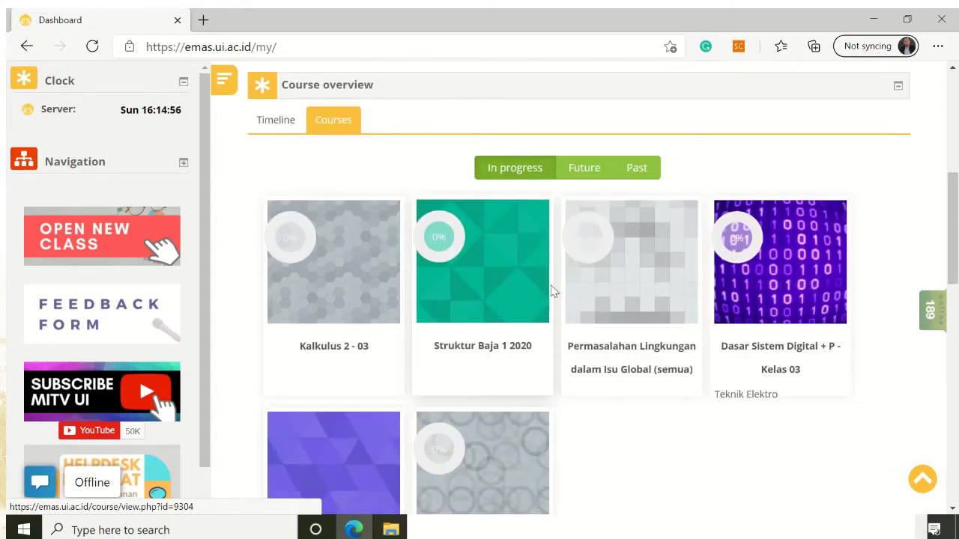
click(637, 163)
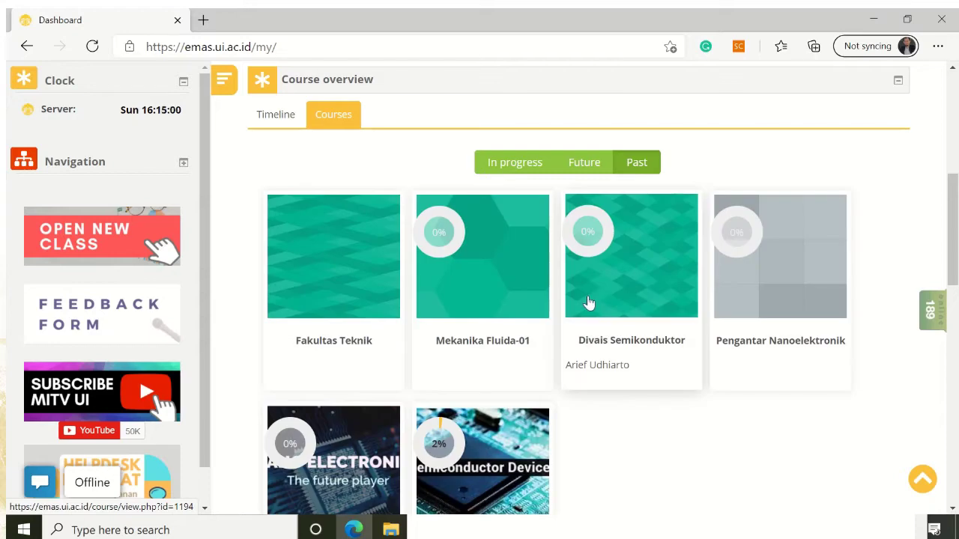
Step: Open the past Pengantar Nanoelektronik course whose picture reads "The future player"
scroll(589, 300, down, 3)
scroll(608, 343, down, 2)
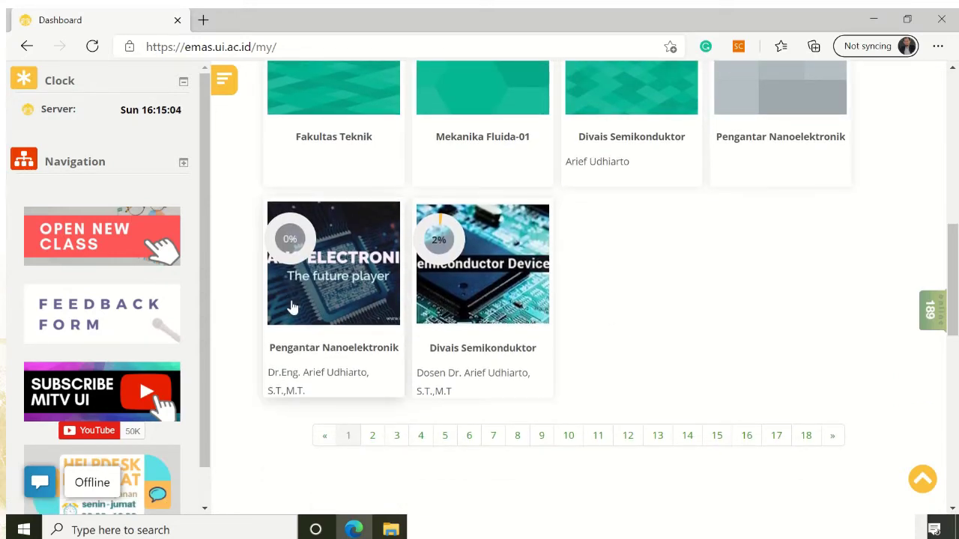
click(363, 357)
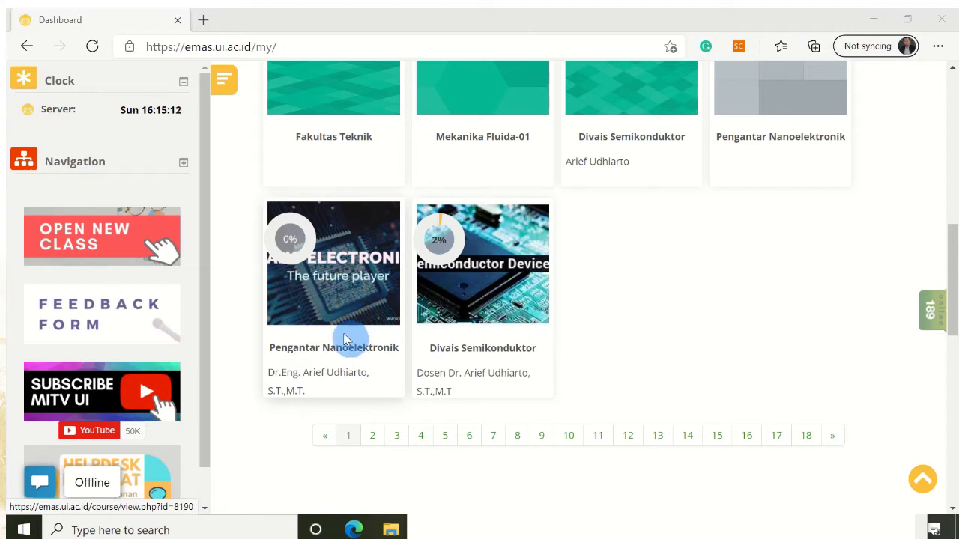
click(346, 296)
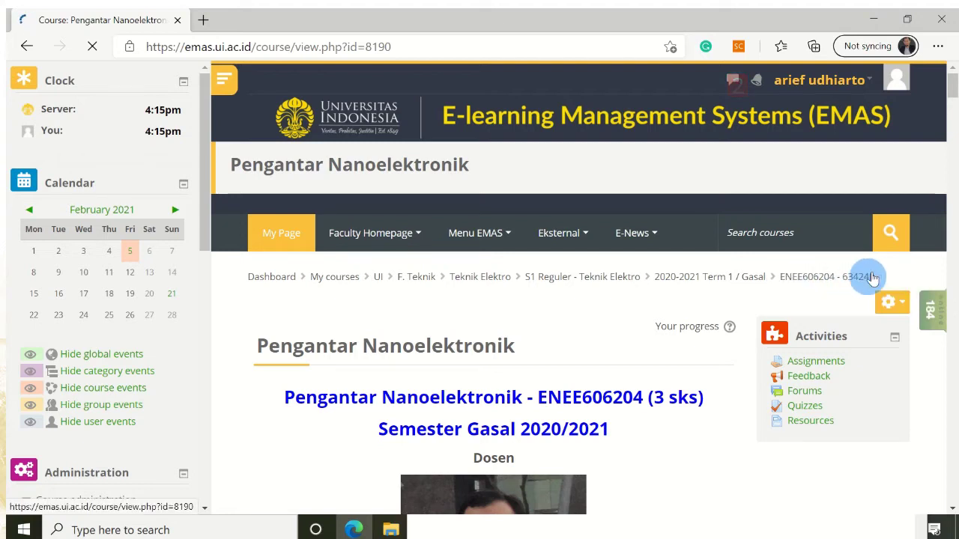
Step: Copy the course code ENEE606204 - 634248 from the breadcrumb into a blank Notepad document
drag(882, 280, 777, 274)
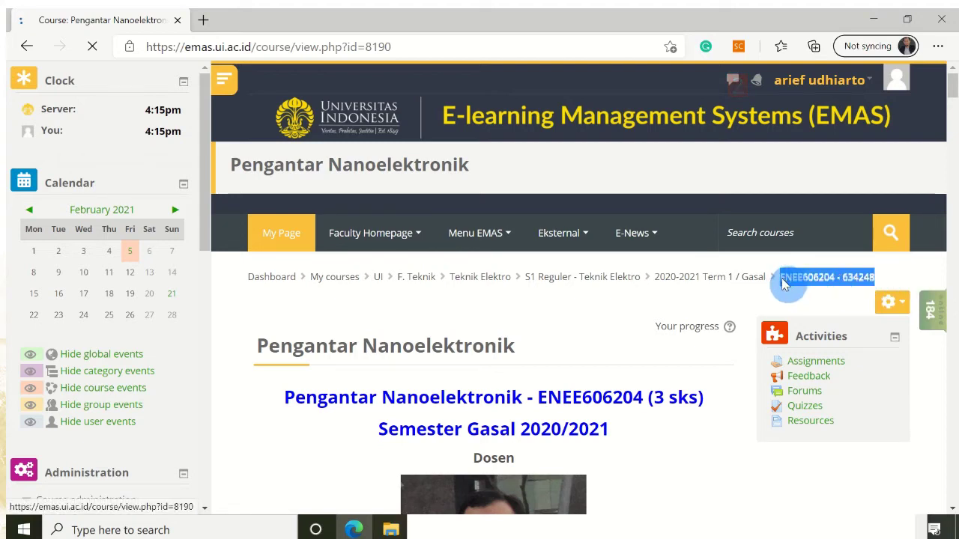
click(600, 530)
key(super)
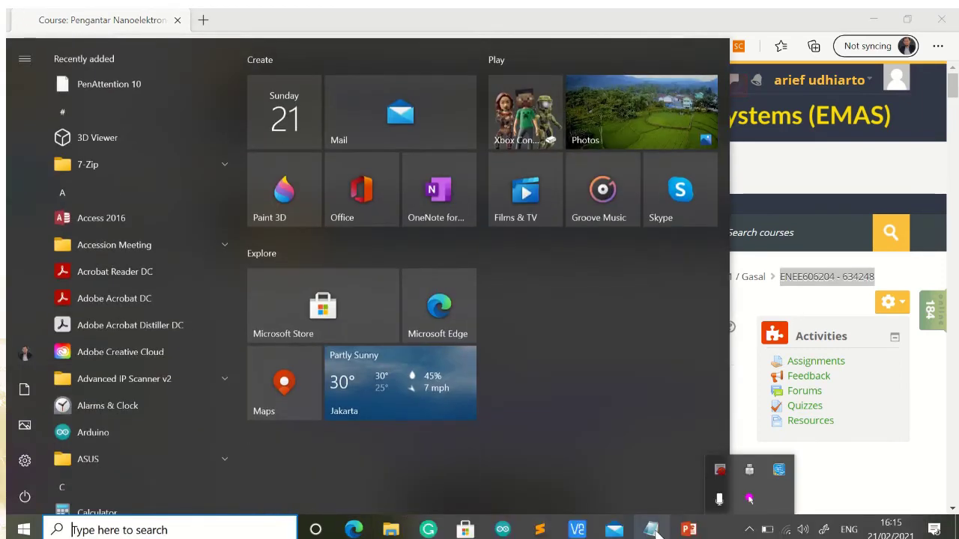
click(651, 529)
drag(553, 202, 400, 187)
click(459, 219)
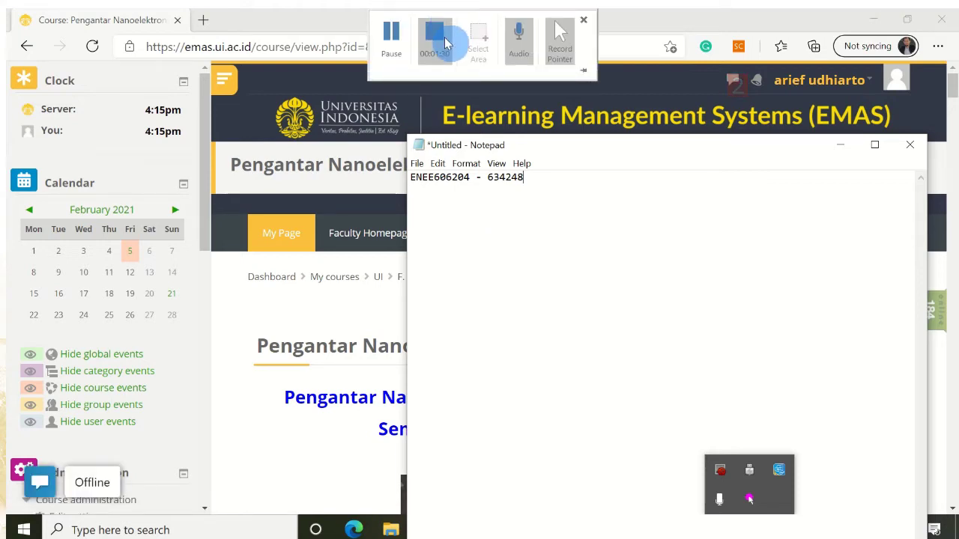
click(445, 37)
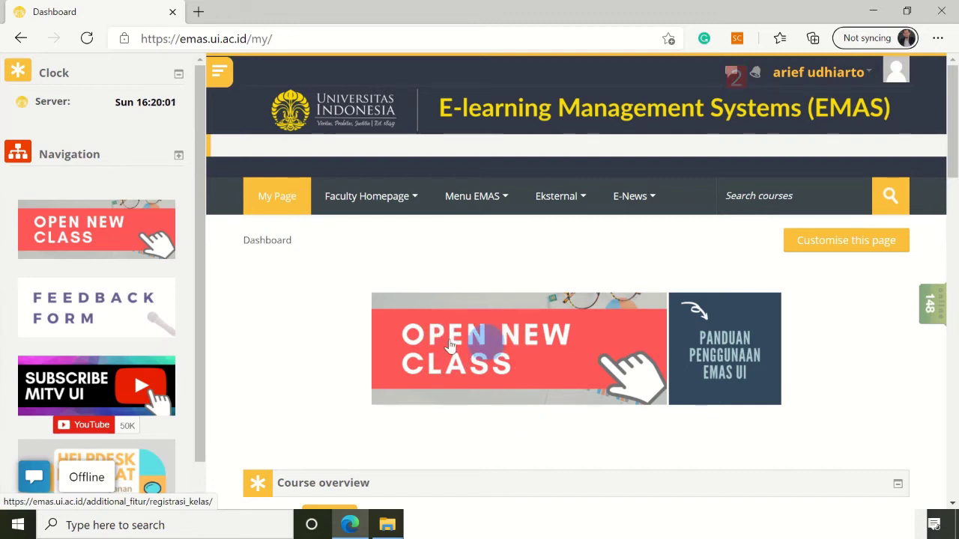
Step: Open the new class registration page from the dashboard and select Introduction to Nanoelectronics (ENEE616038 - 646927) for the 2020/2021 Genap term
click(514, 361)
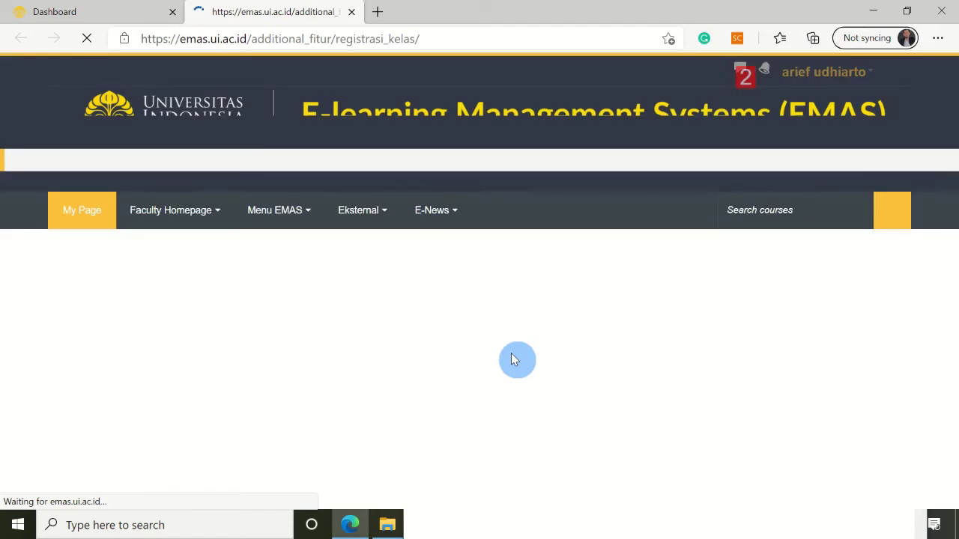
scroll(650, 344, down, 3)
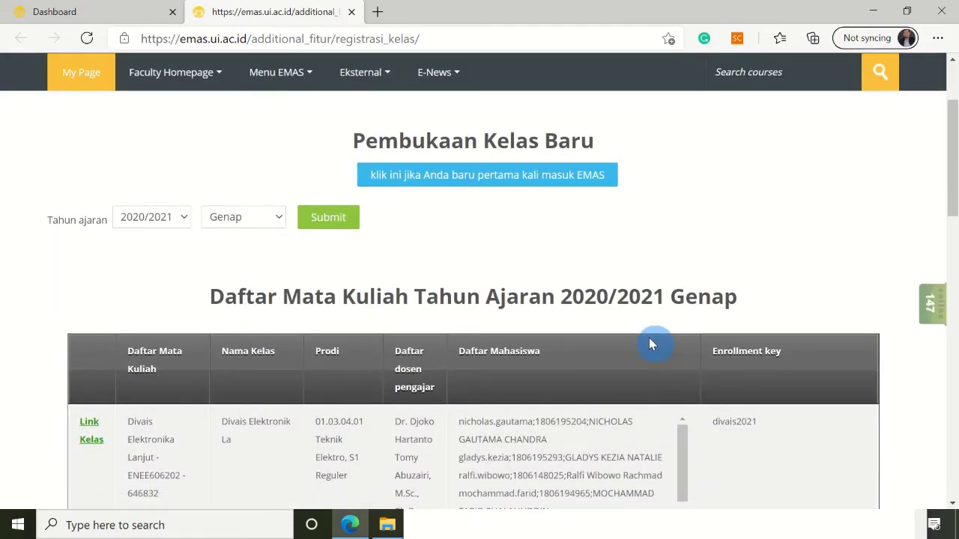
scroll(649, 338, down, 2)
scroll(651, 352, down, 2)
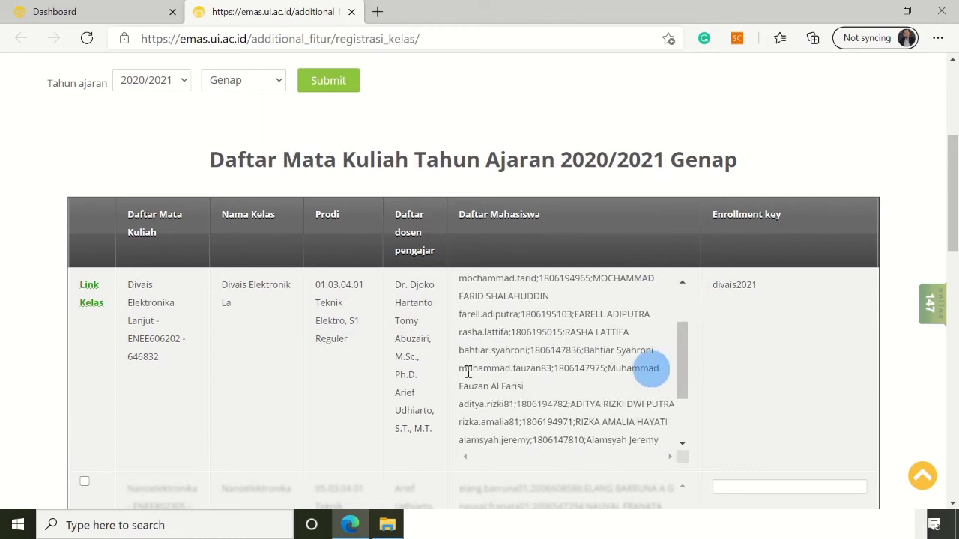
scroll(317, 317, down, 3)
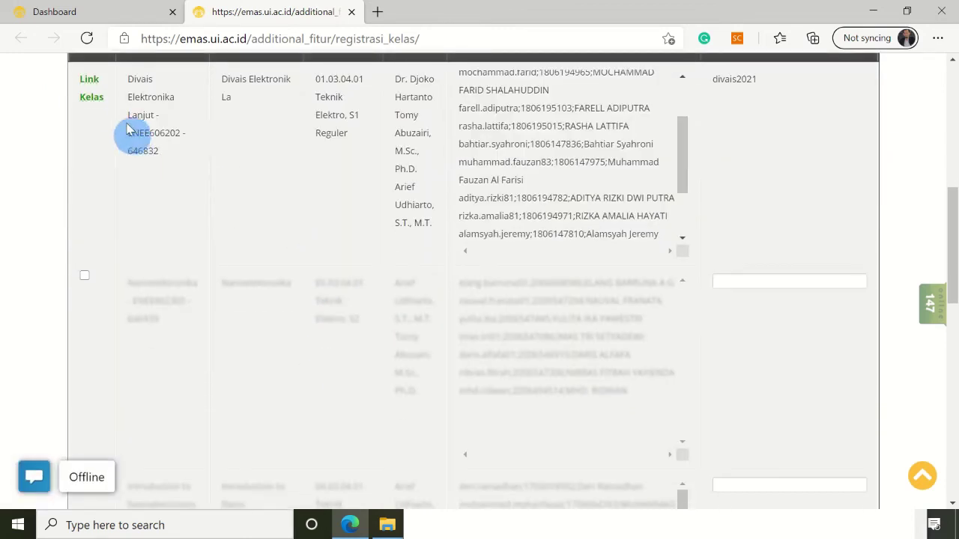
scroll(164, 311, down, 1)
scroll(171, 283, down, 3)
scroll(181, 334, down, 3)
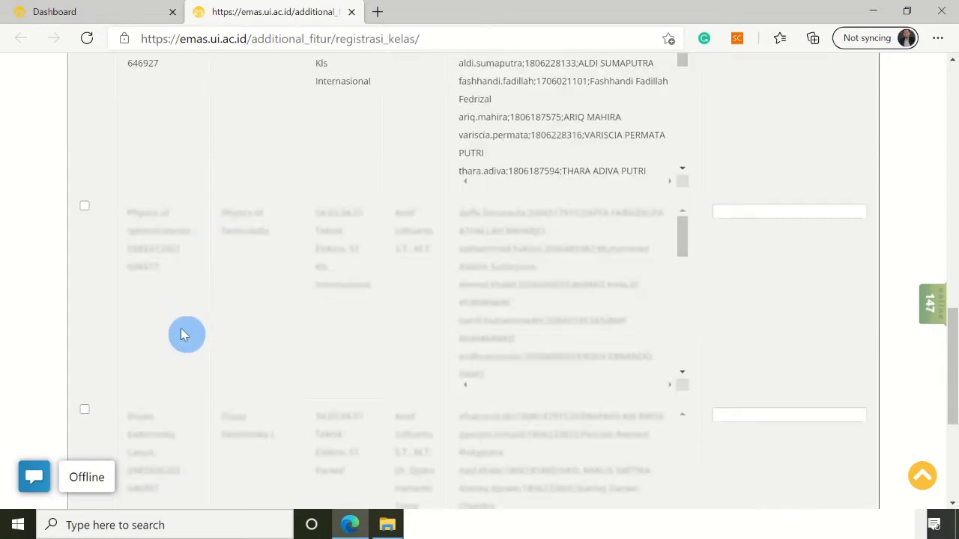
scroll(180, 341, up, 3)
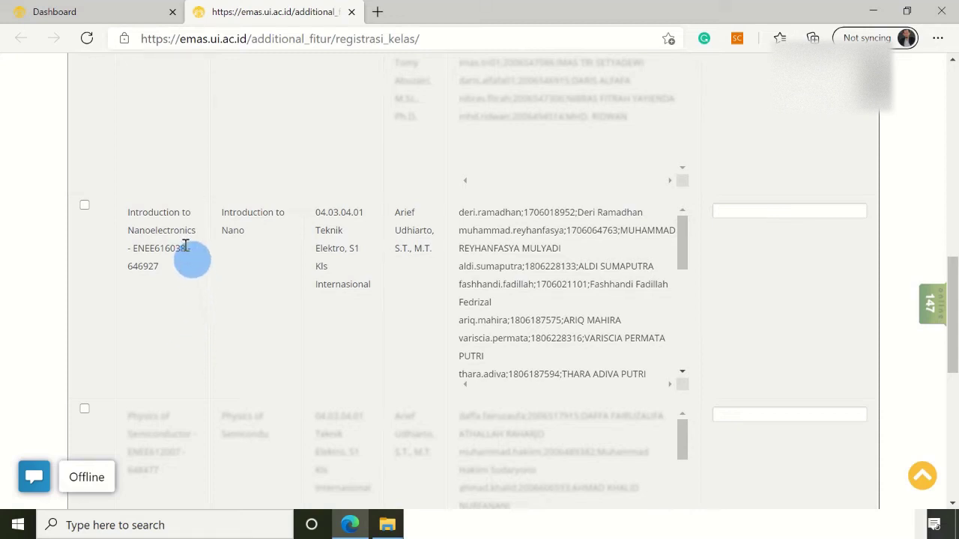
click(85, 207)
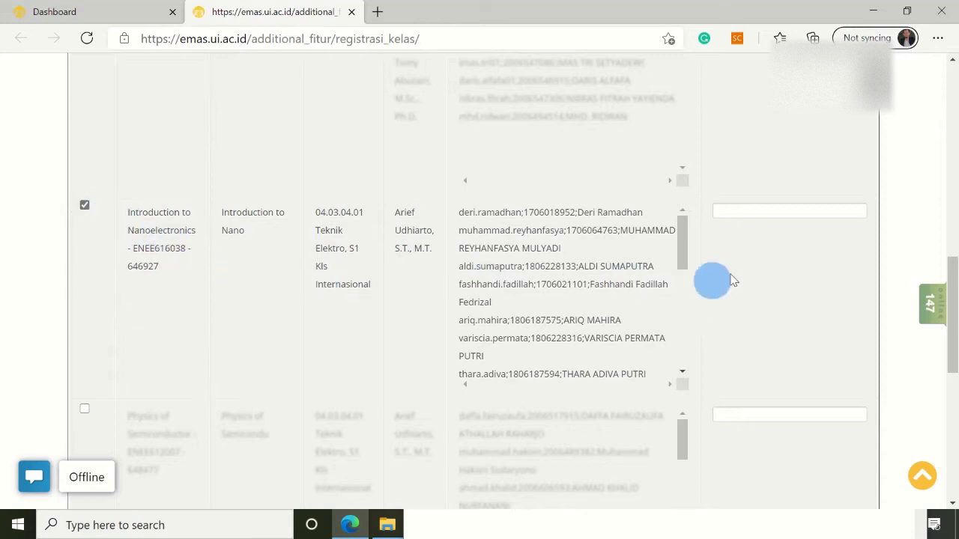
Step: Enter an enrollment key for Introduction to Nanoelectronics and save the class registration
scroll(787, 236, up, 5)
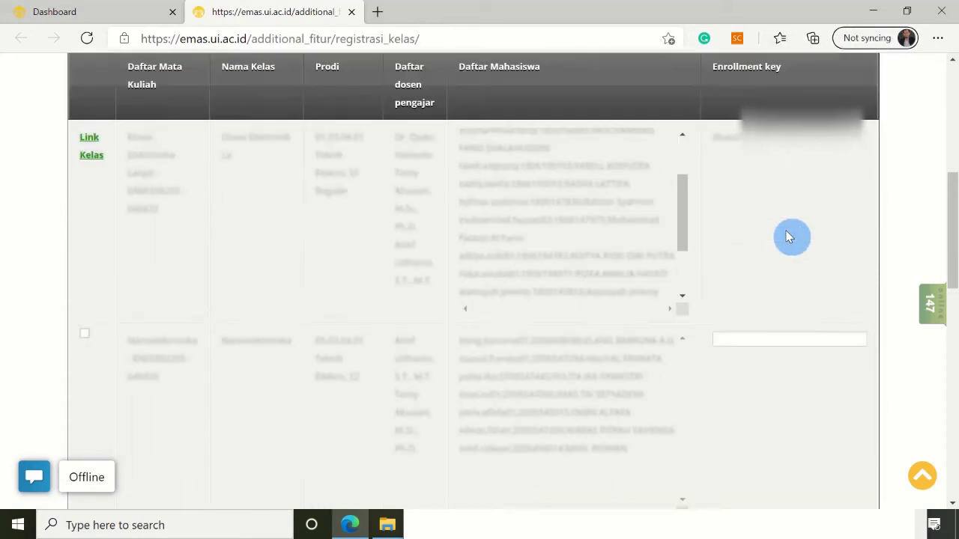
scroll(788, 237, up, 1)
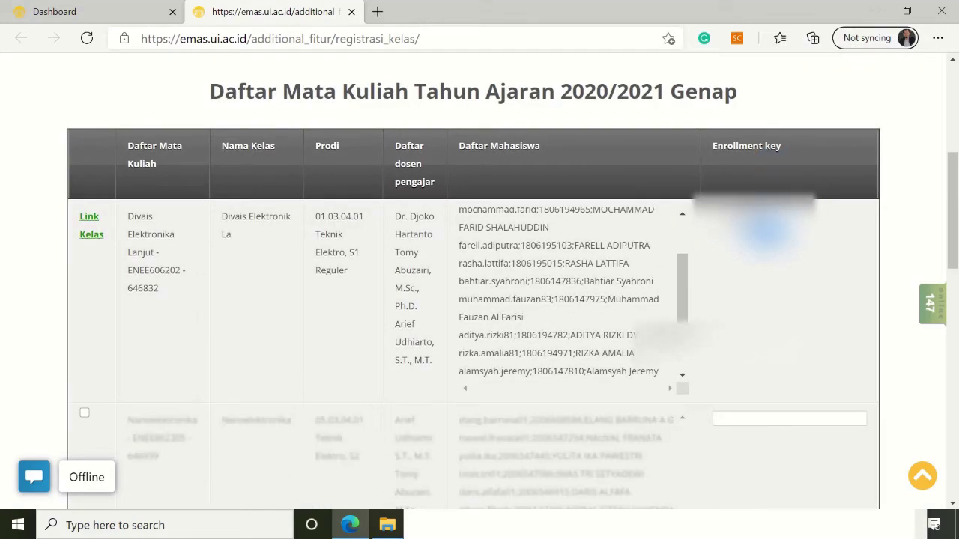
scroll(768, 232, down, 6)
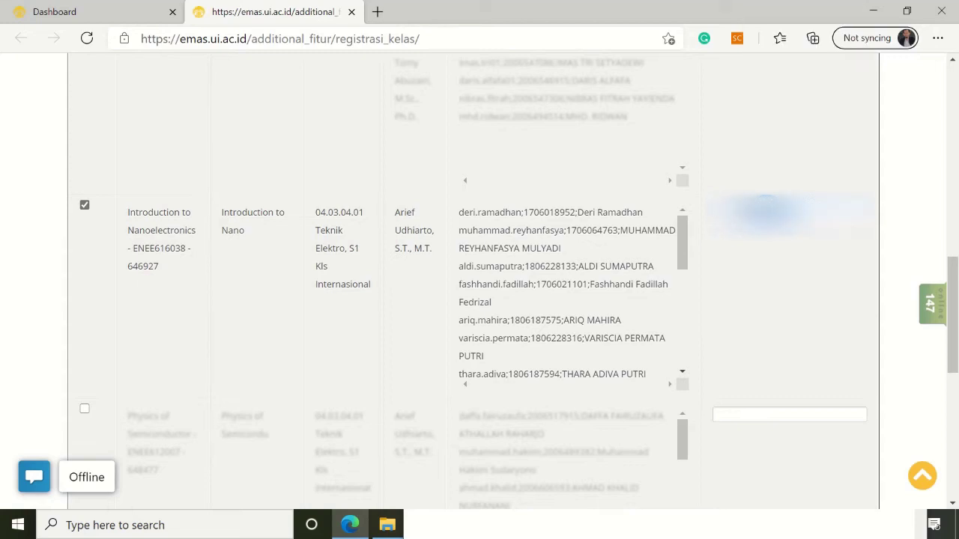
scroll(764, 214, down, 2)
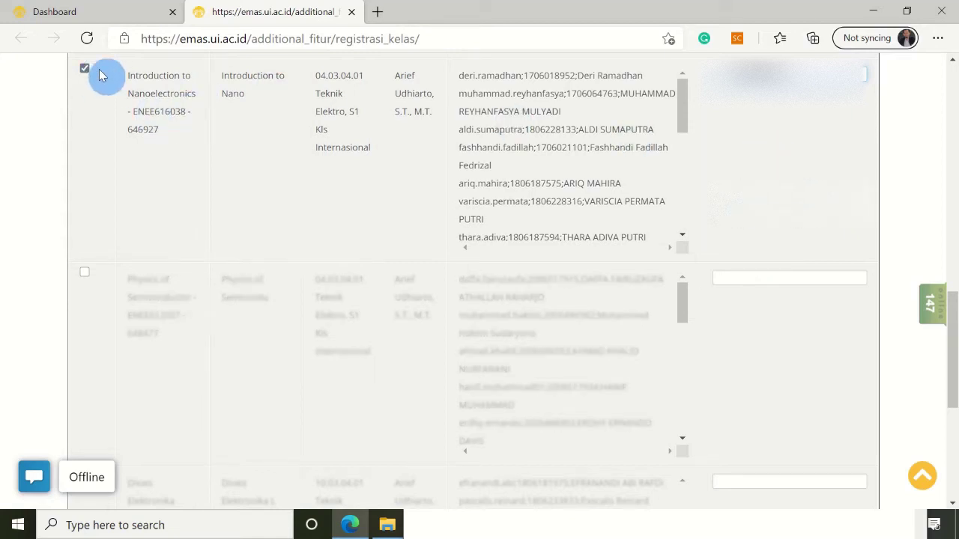
scroll(389, 255, down, 5)
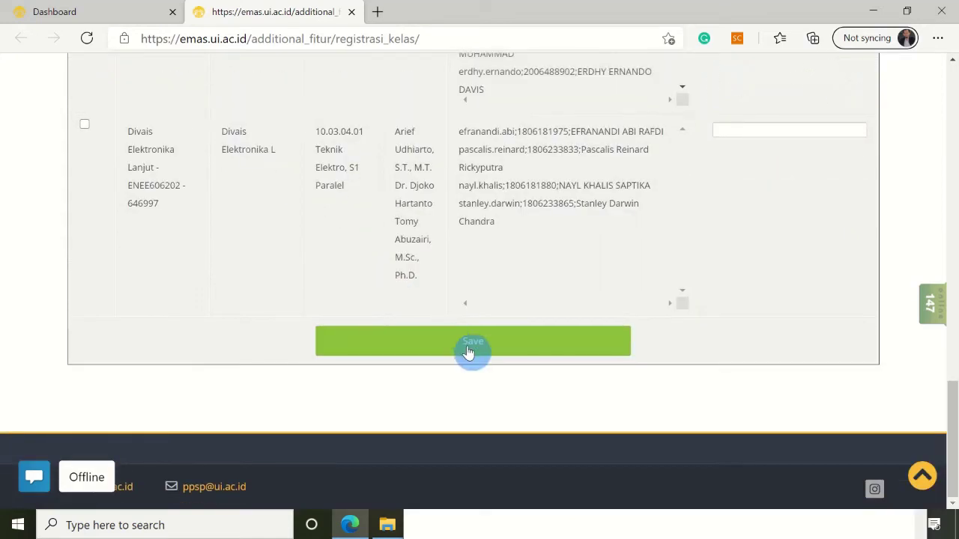
click(474, 351)
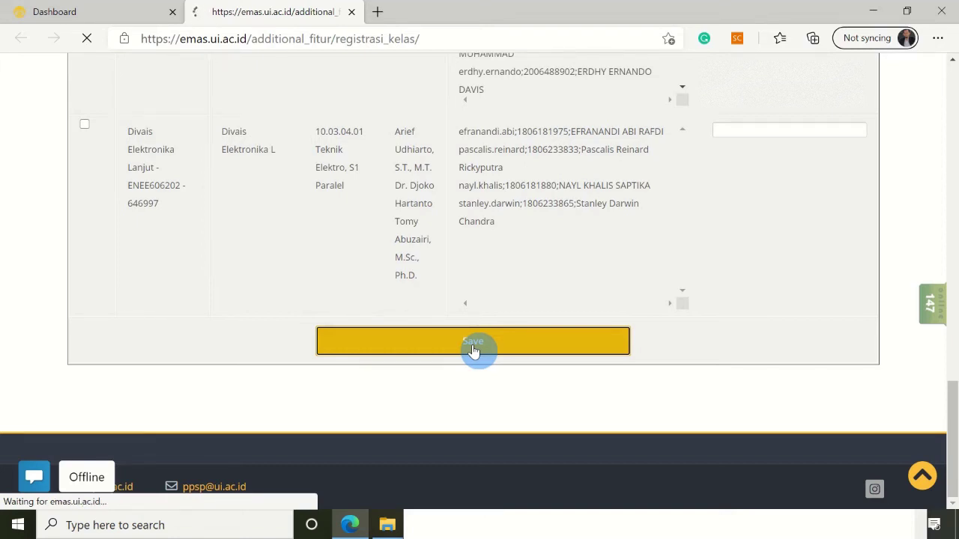
Step: Return to the dashboard and open the Introduction to Nanoelectronics course from the courses in progress
scroll(472, 344, up, 5)
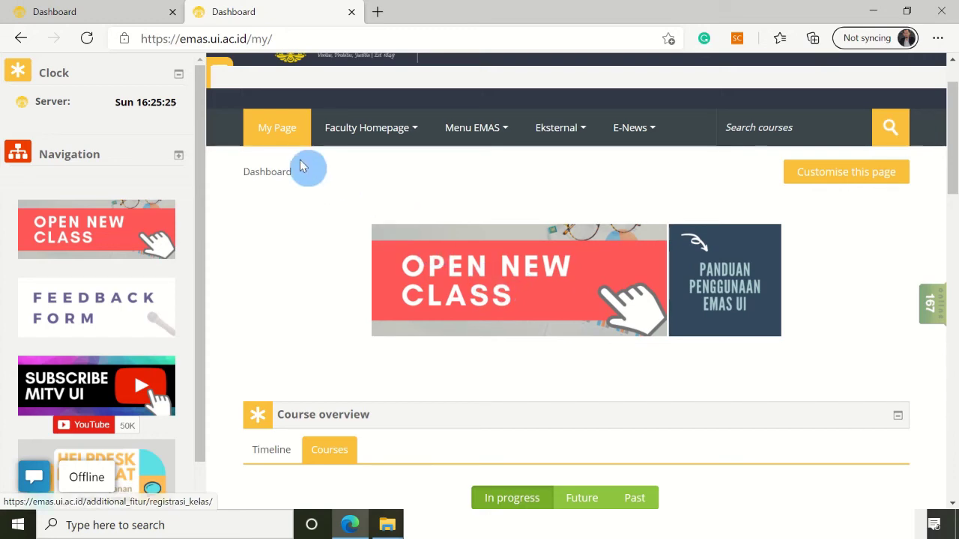
scroll(466, 240, down, 3)
scroll(473, 253, down, 4)
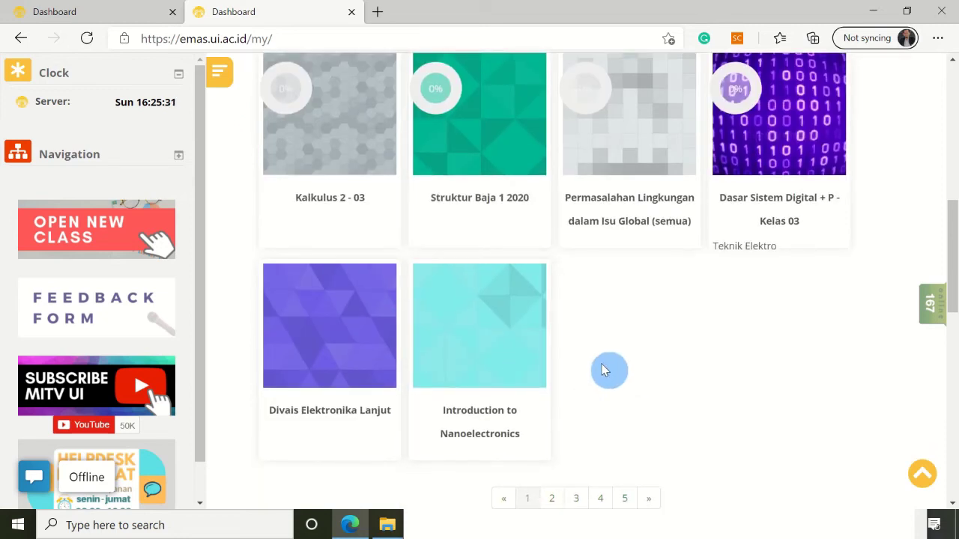
scroll(592, 367, down, 1)
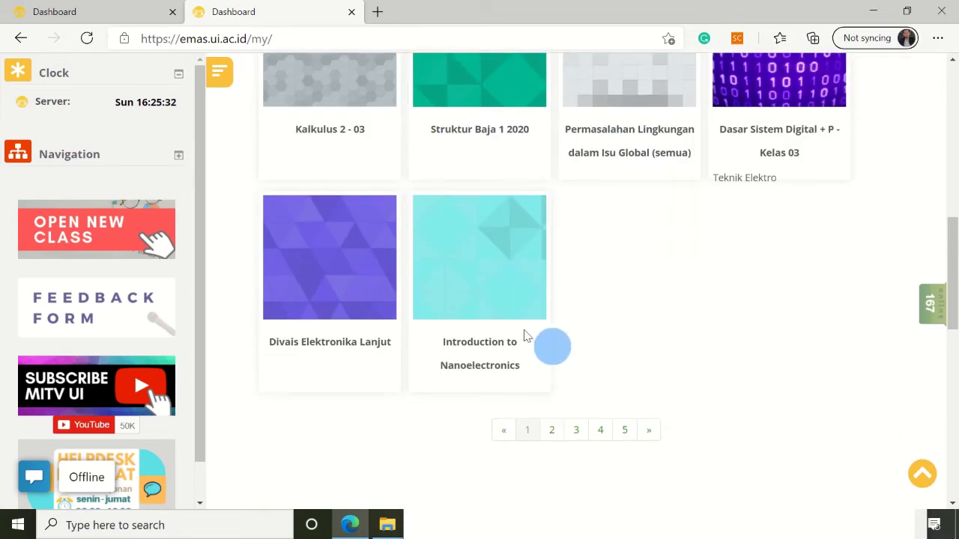
click(482, 259)
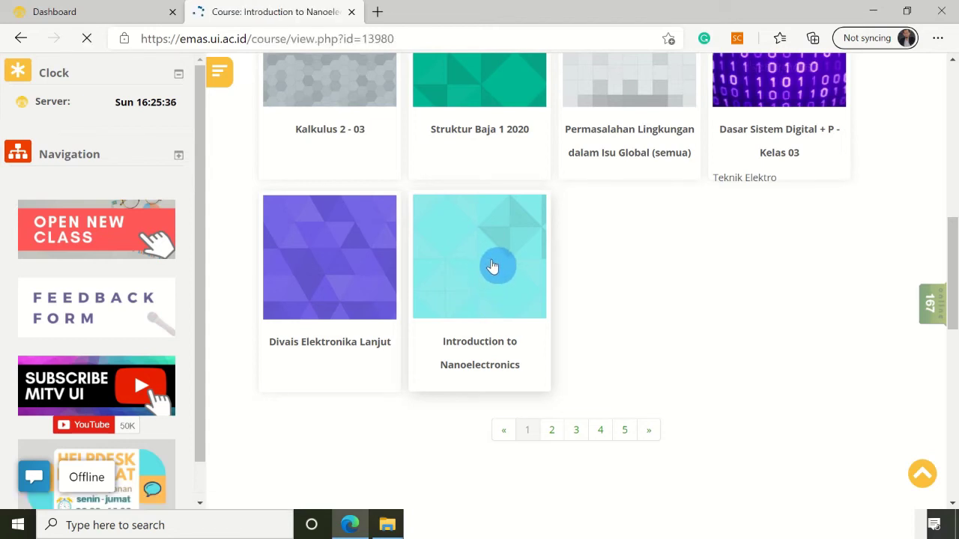
Step: Examine the topic sections of the Introduction to Nanoelectronics course page from Topic 1 to Topic 17
scroll(577, 281, down, 10)
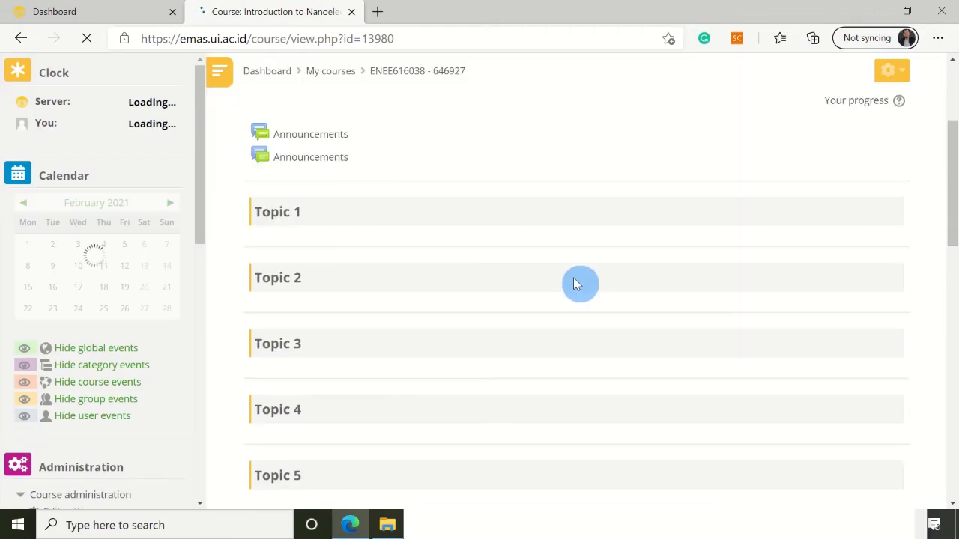
scroll(566, 291, down, 4)
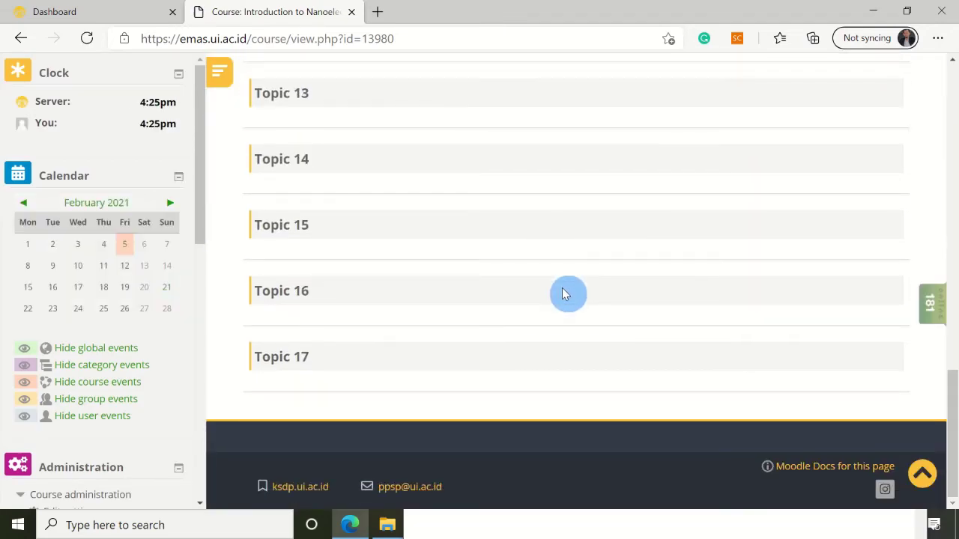
scroll(566, 292, up, 8)
scroll(565, 294, up, 5)
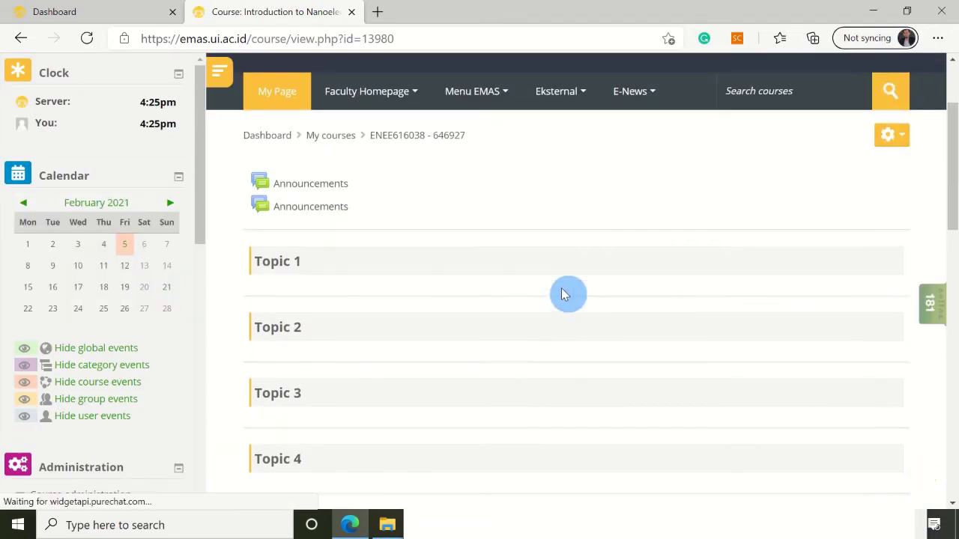
scroll(565, 293, up, 2)
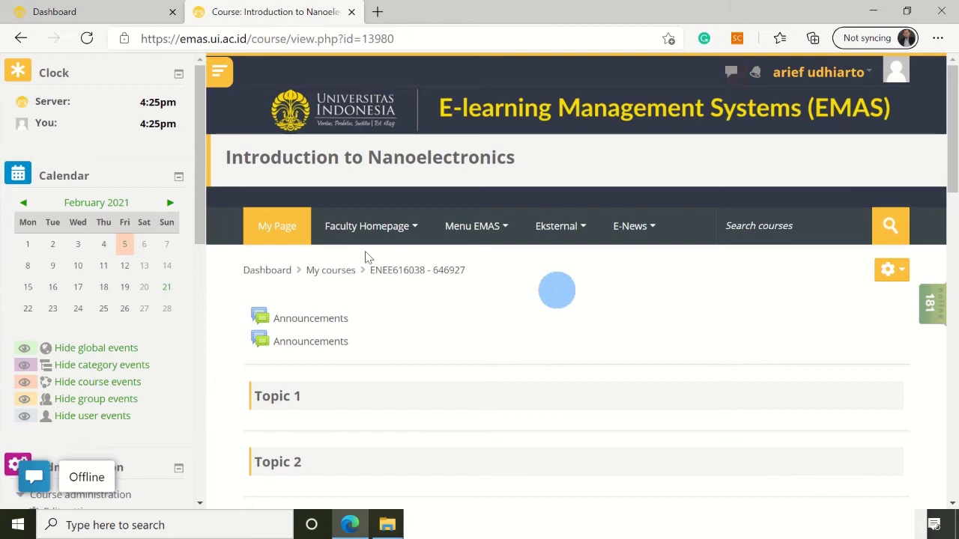
Step: Open the Import page from the course administration of Introduction to Nanoelectronics
scroll(107, 251, down, 6)
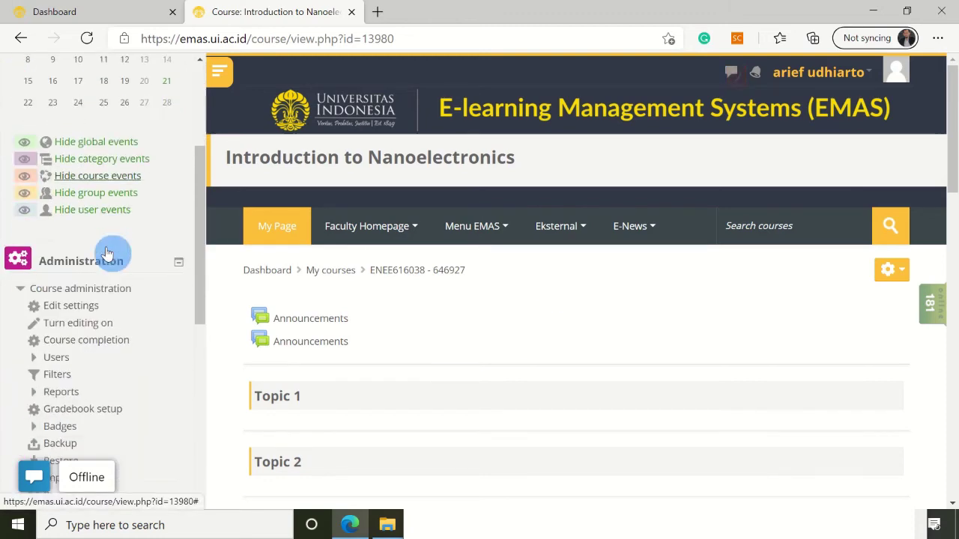
scroll(93, 225, down, 2)
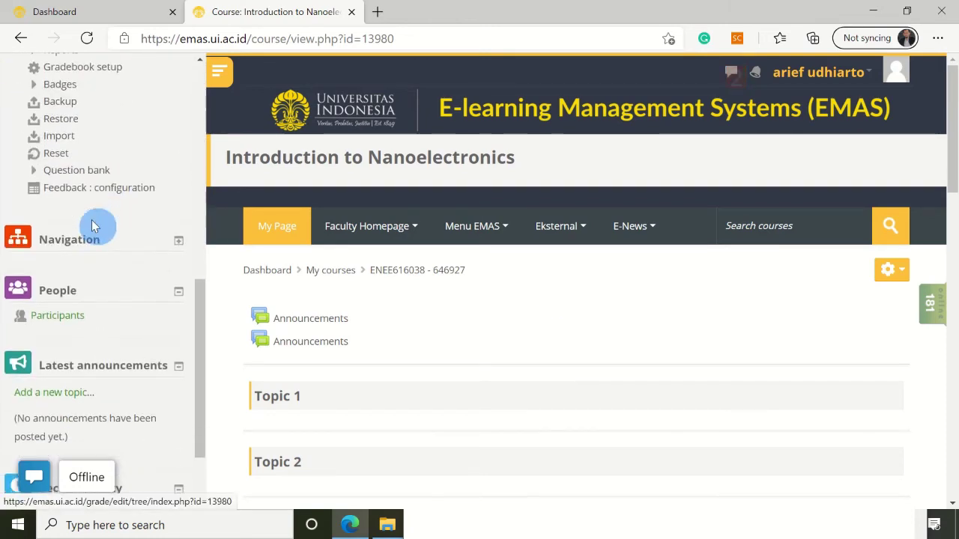
scroll(93, 225, up, 3)
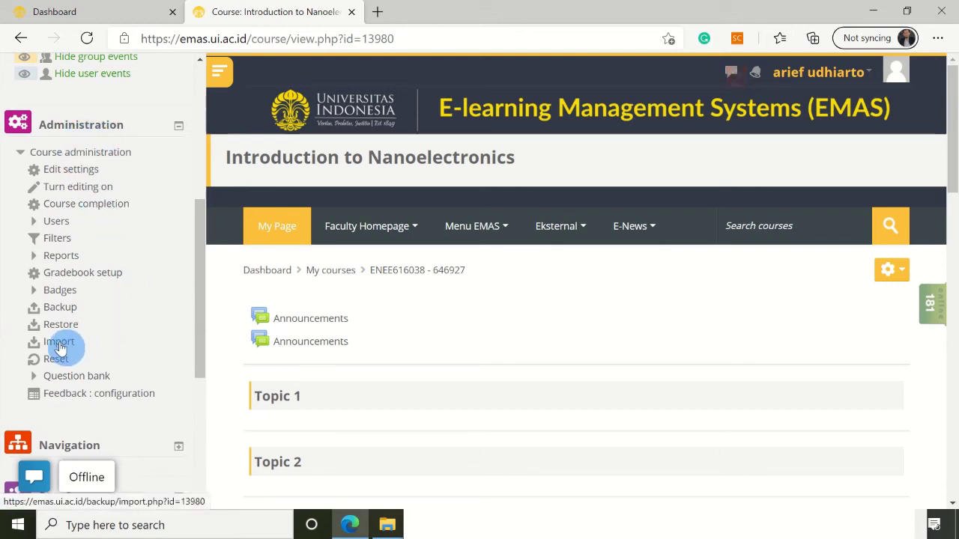
click(58, 345)
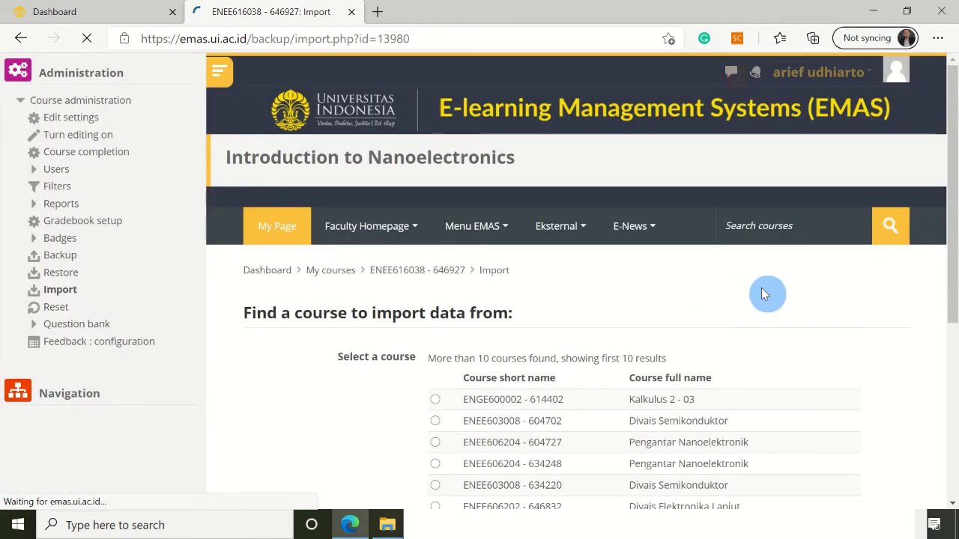
Step: Check the course code noted in Notepad, then choose Pengantar Nanoelektronik (ENEE606204 - 634248) as the import source and continue to the import settings
scroll(764, 293, down, 2)
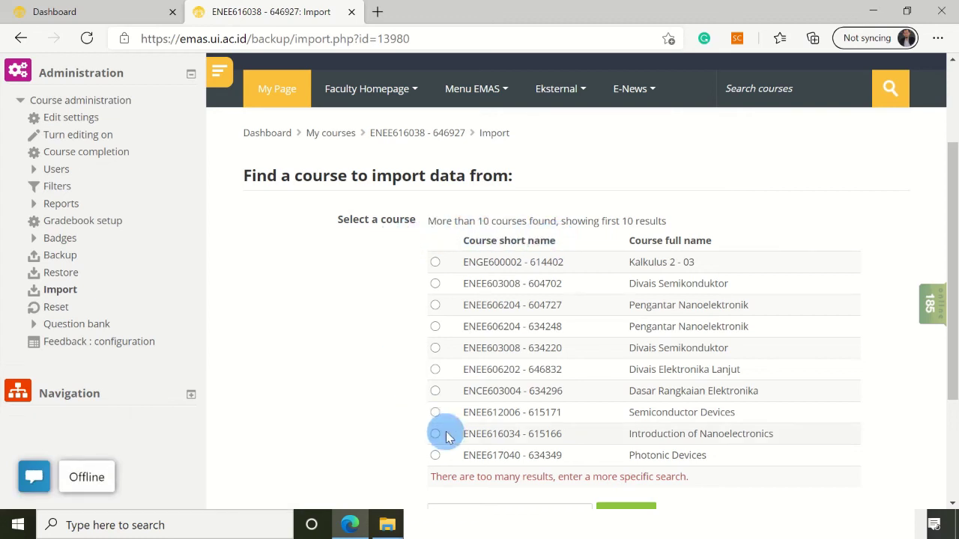
key(super)
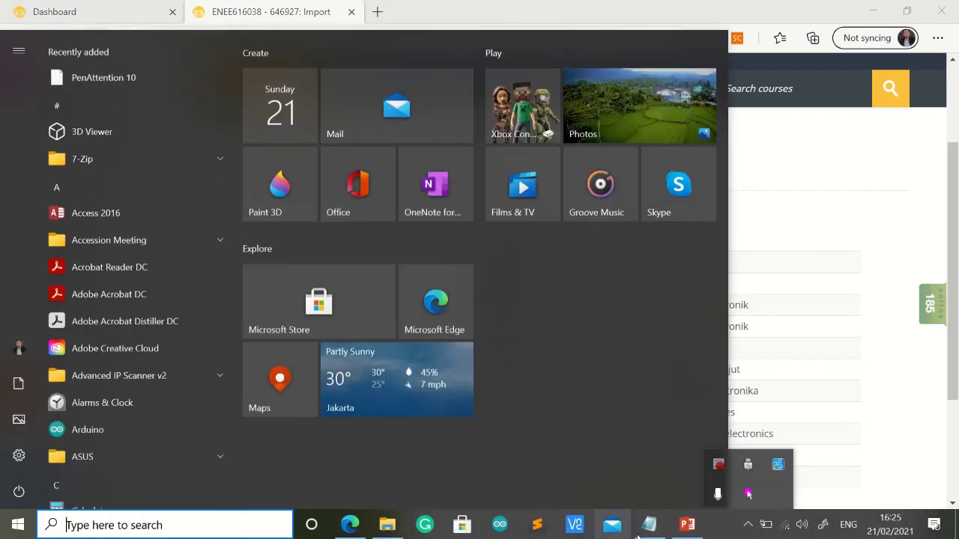
click(663, 524)
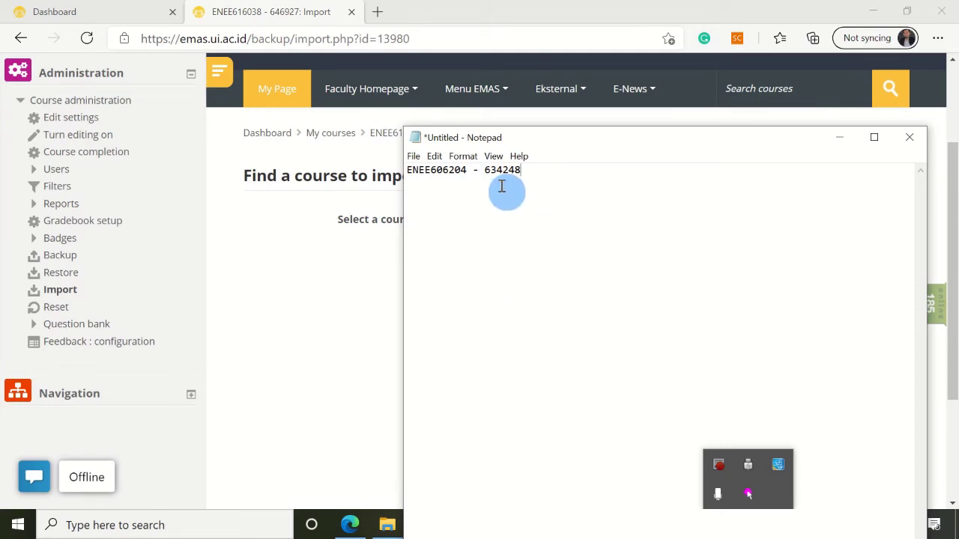
click(272, 305)
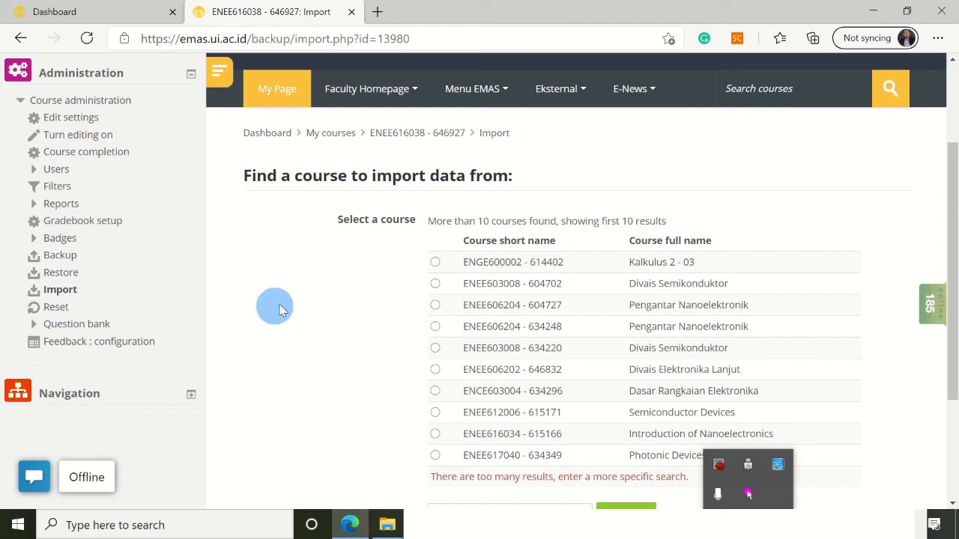
click(435, 328)
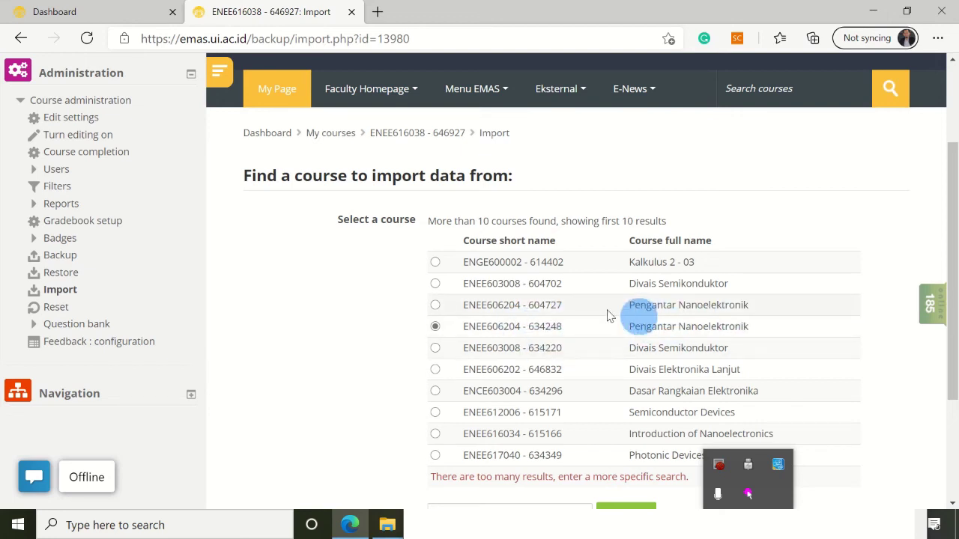
scroll(583, 305, down, 1)
scroll(581, 300, down, 1)
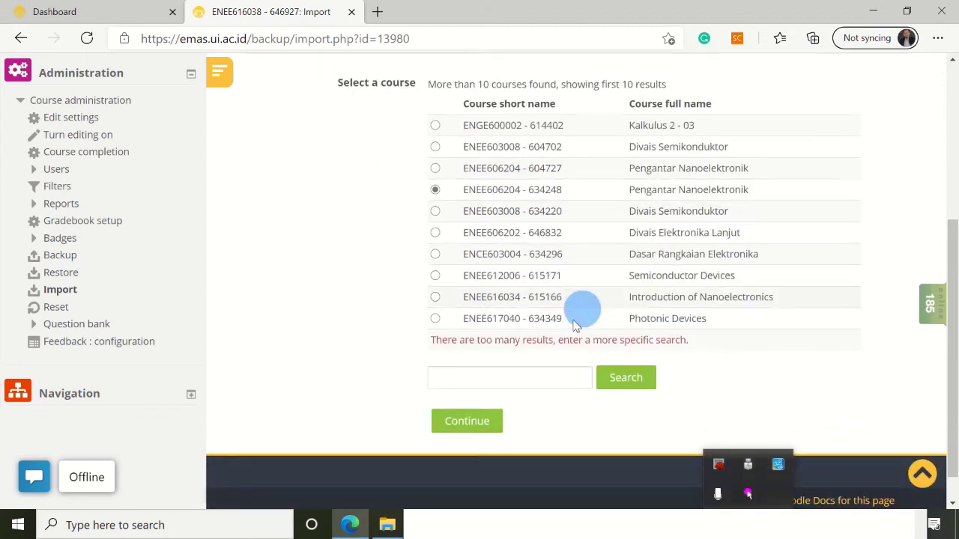
click(478, 424)
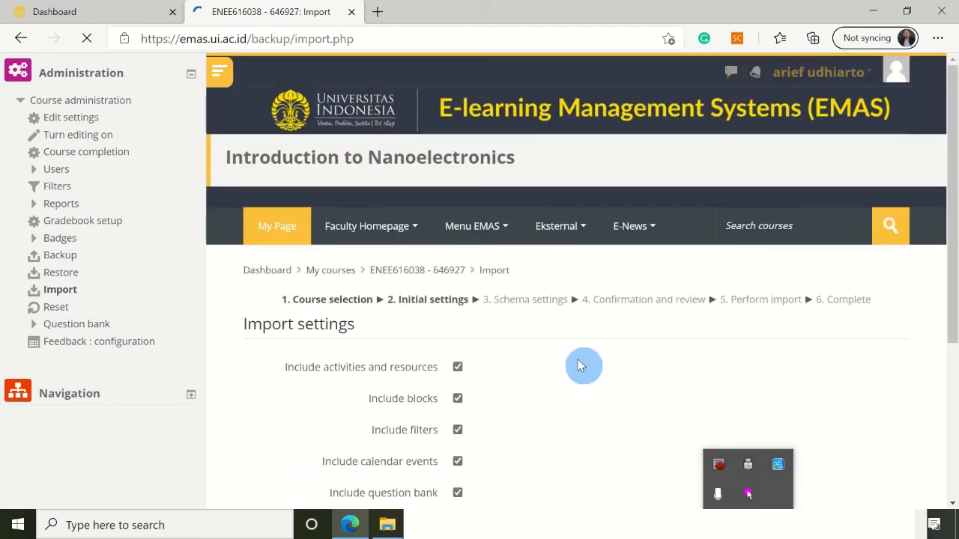
Step: Exclude groups and groupings from the import, keep all other content types included, and continue to the schema settings
scroll(580, 366, down, 2)
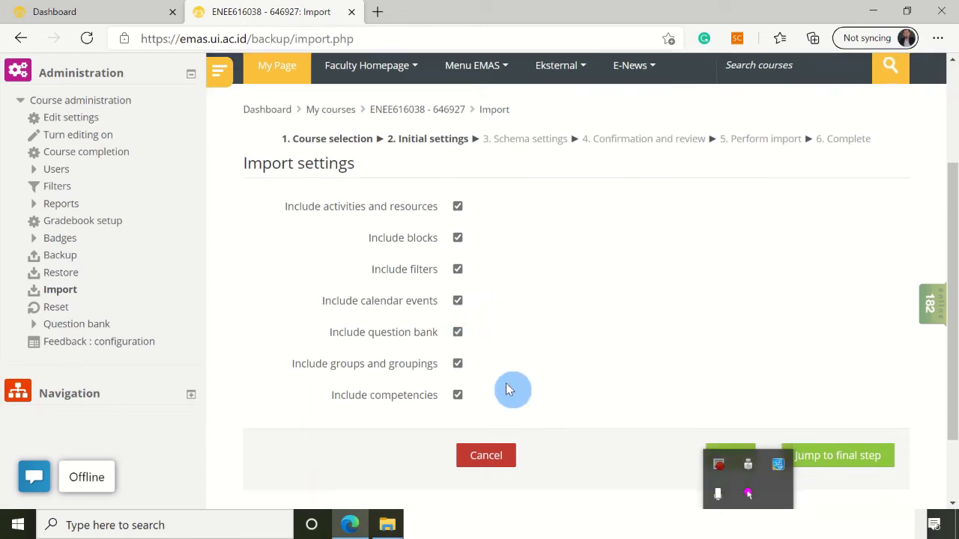
scroll(509, 388, down, 1)
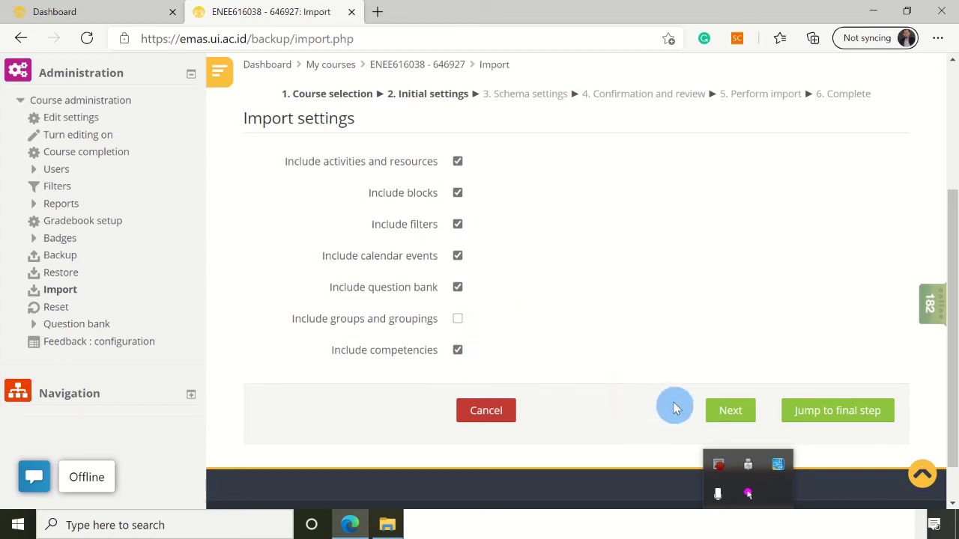
click(731, 414)
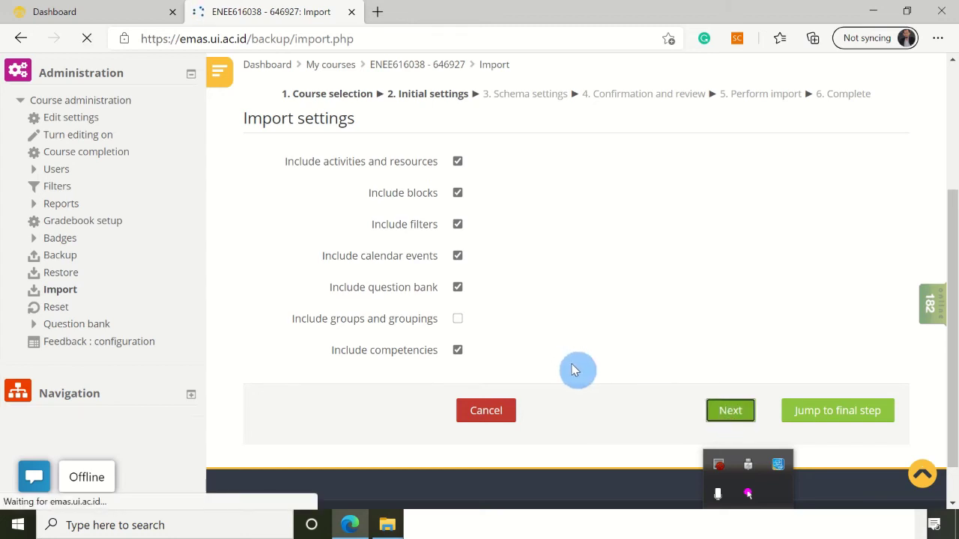
Step: Look through the items to import, from Pengantar Nanoelektronik to Evalution Form, keep them all selected and continue to the confirmation
scroll(630, 344, down, 1)
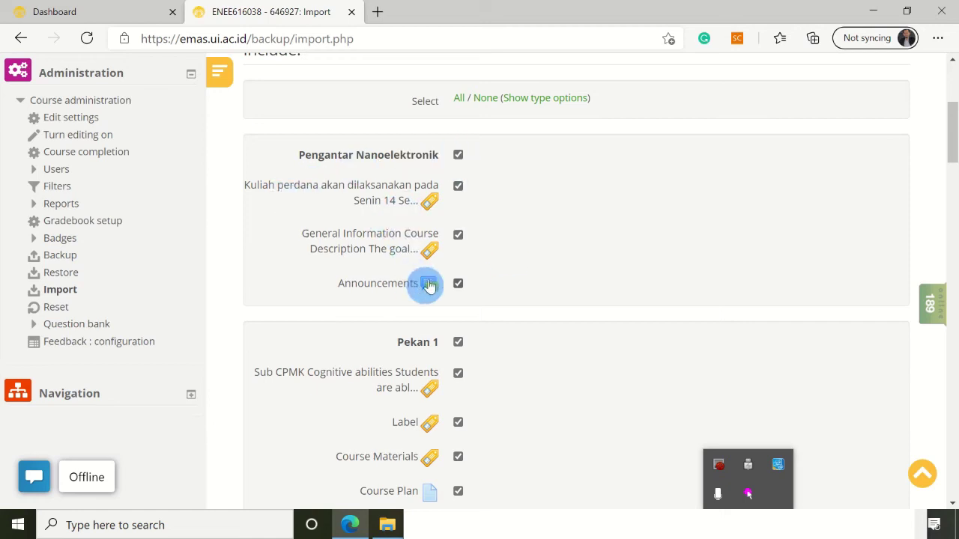
scroll(382, 239, down, 1)
scroll(479, 294, down, 1)
scroll(419, 285, down, 2)
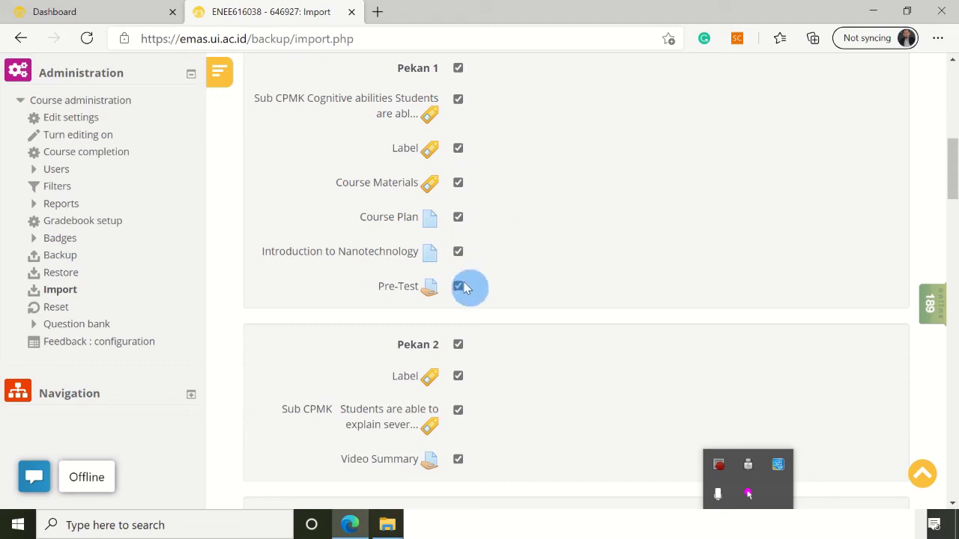
scroll(461, 247, down, 8)
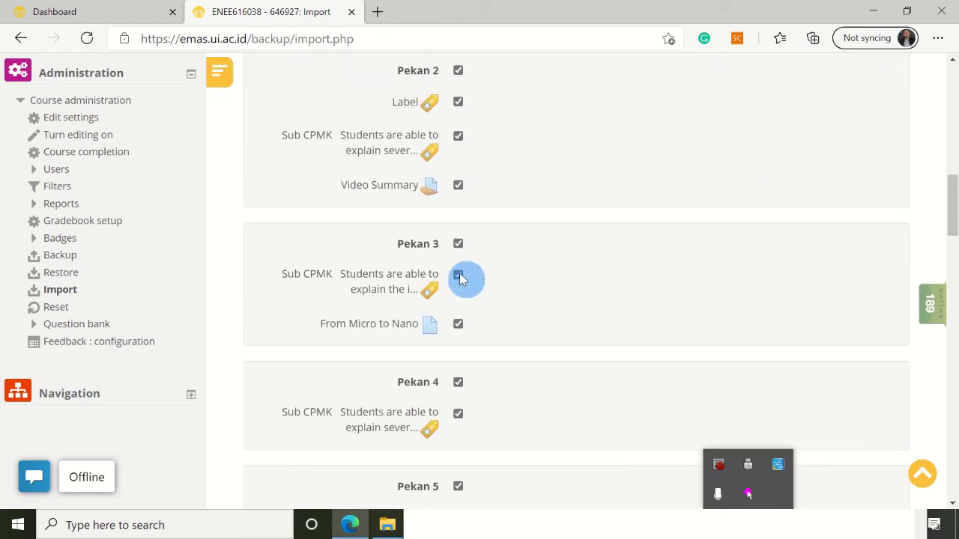
scroll(461, 284, down, 8)
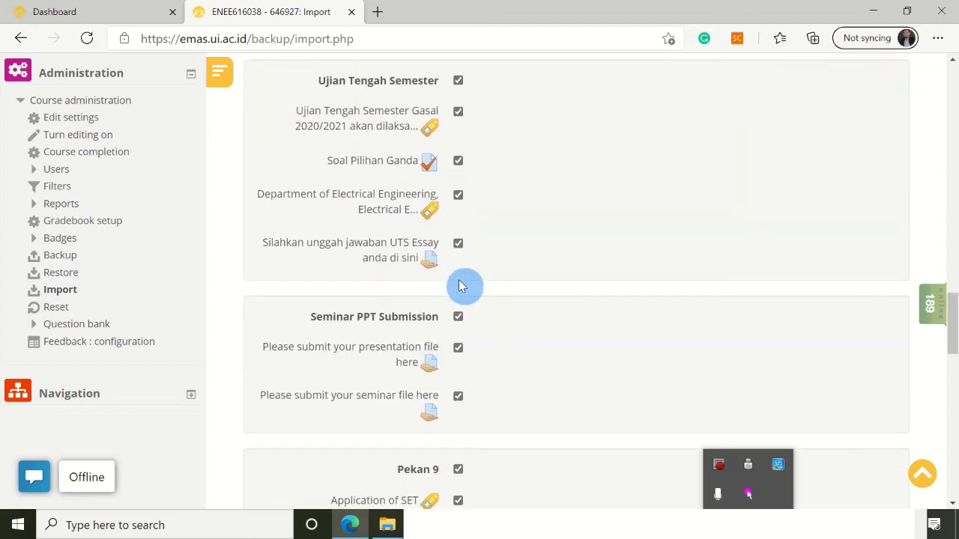
scroll(461, 285, down, 4)
scroll(462, 285, down, 10)
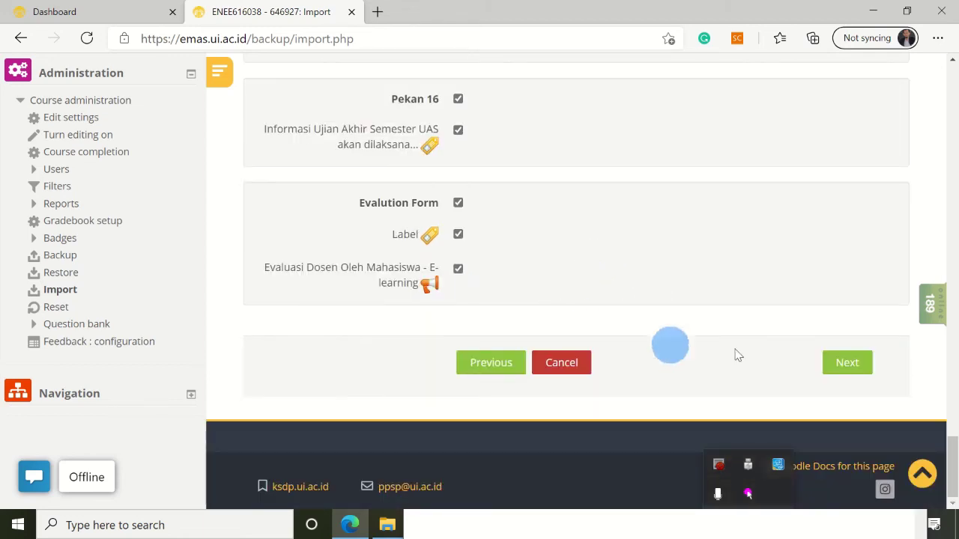
click(845, 373)
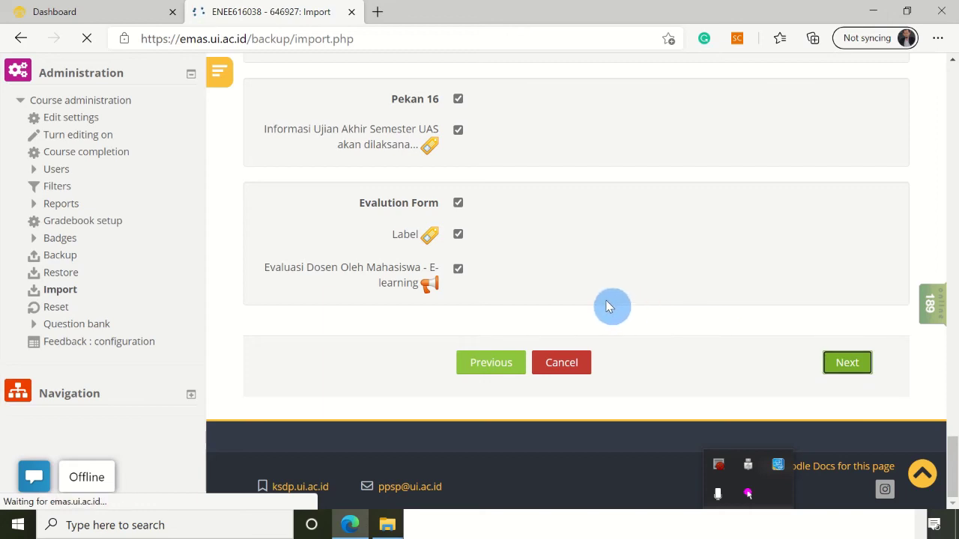
Step: Review the import settings and included items, perform the import, and return to the course page
scroll(607, 299, down, 3)
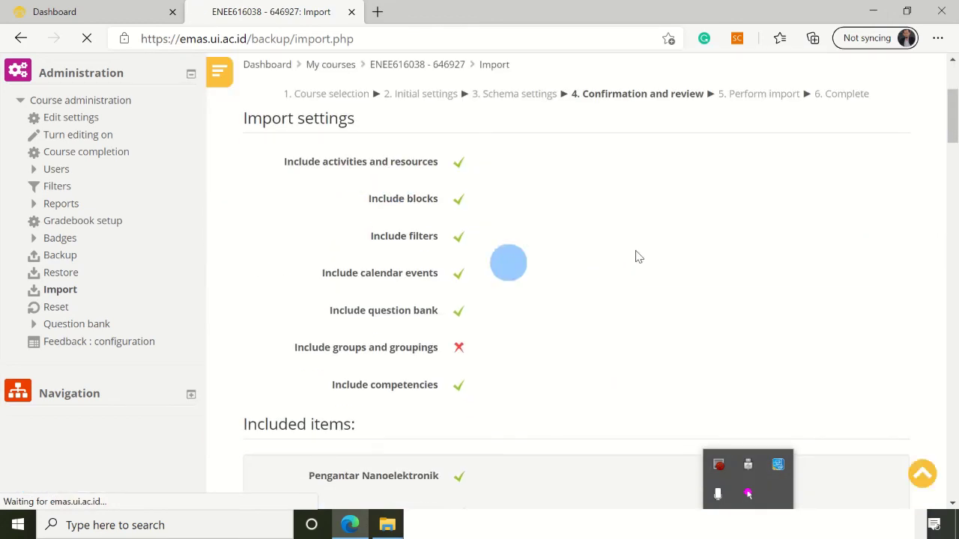
scroll(582, 238, down, 2)
scroll(629, 264, down, 15)
scroll(621, 264, down, 15)
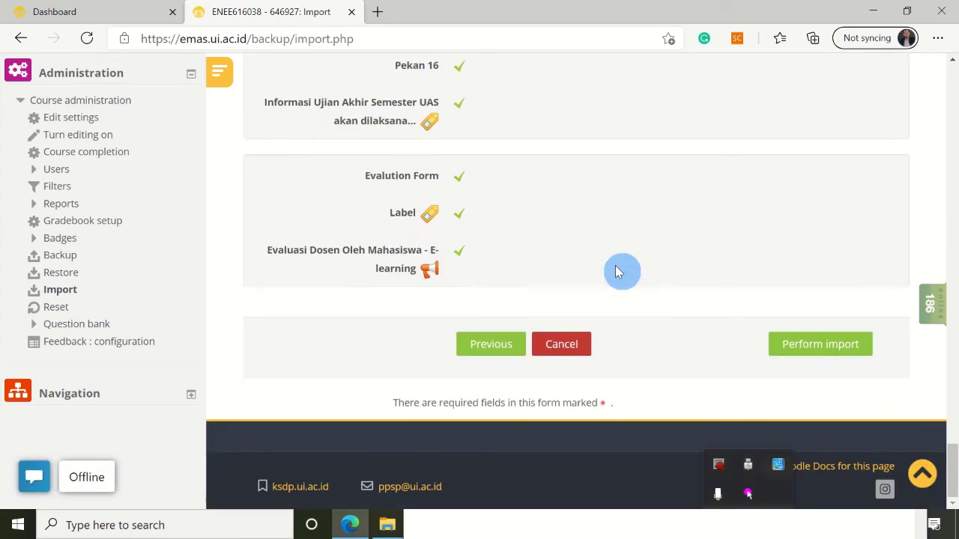
click(818, 351)
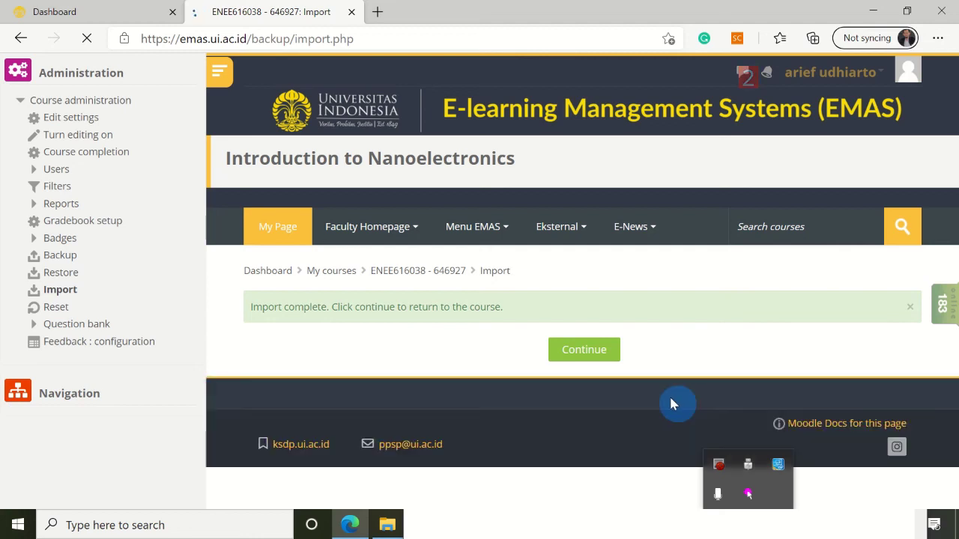
click(597, 356)
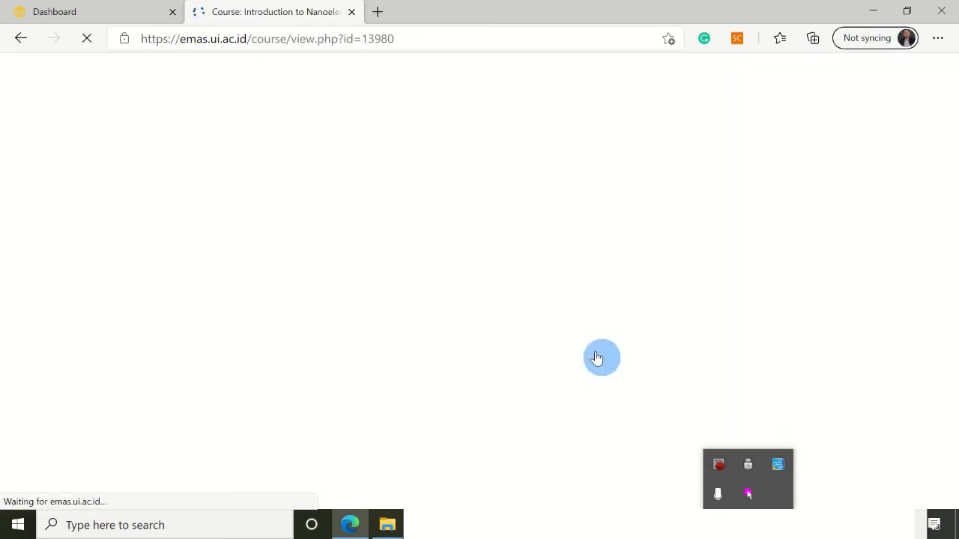
Step: Examine the imported content on the Introduction to Nanoelectronics course page, including the course description and the weekly Pekan sections
scroll(625, 285, down, 3)
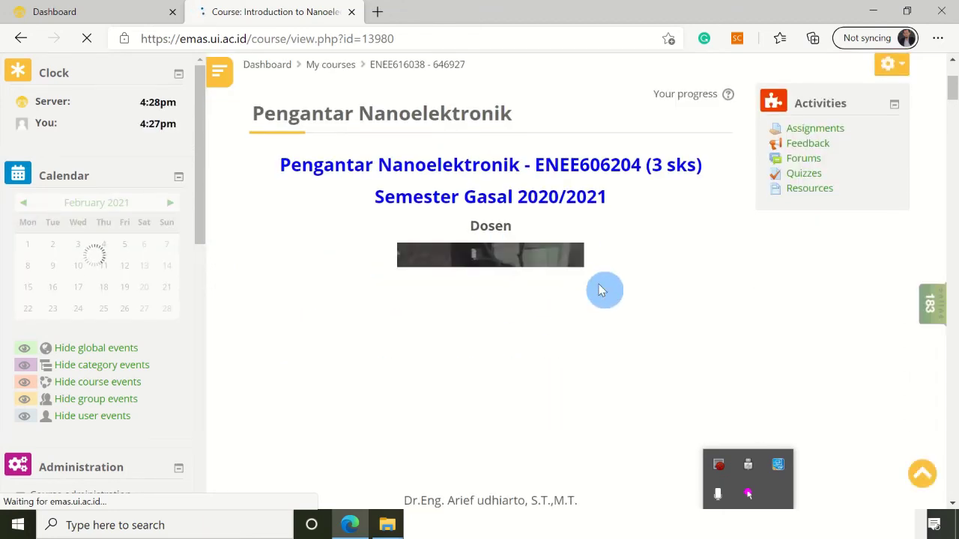
scroll(602, 290, down, 3)
scroll(602, 290, down, 15)
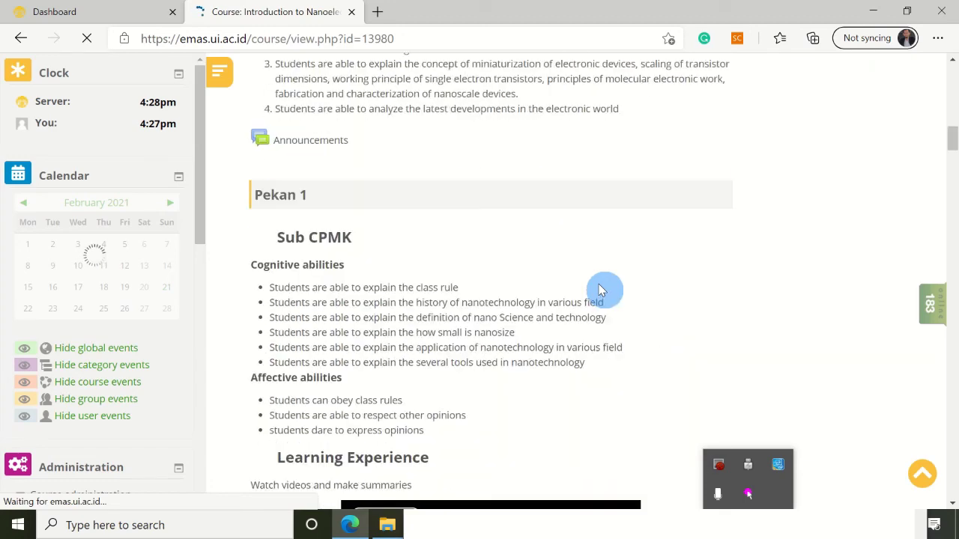
scroll(601, 290, down, 7)
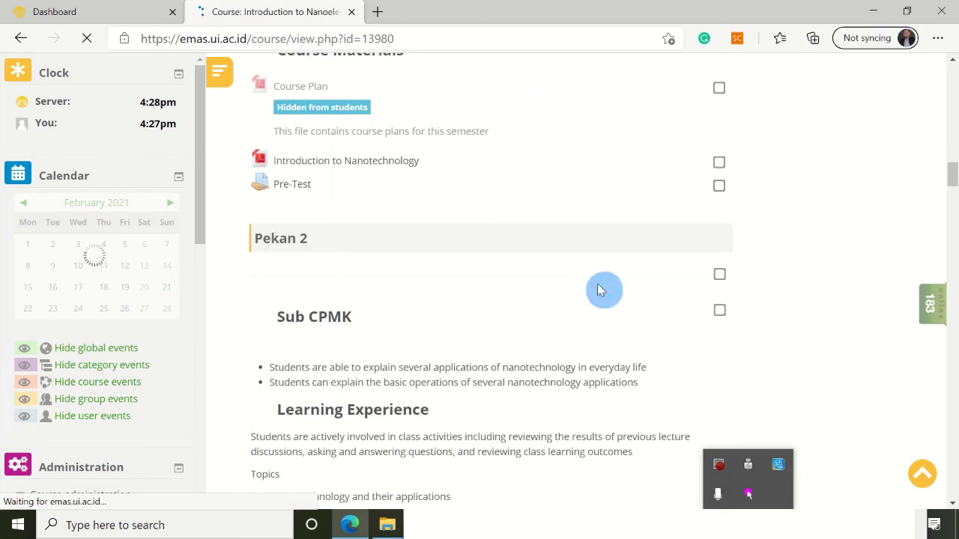
scroll(598, 291, down, 10)
scroll(598, 291, down, 18)
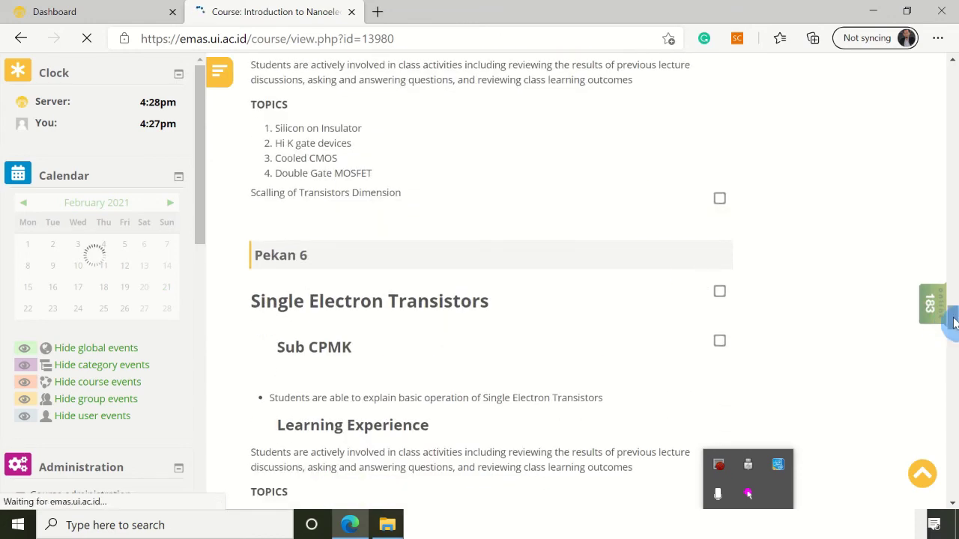
drag(954, 322, 954, 75)
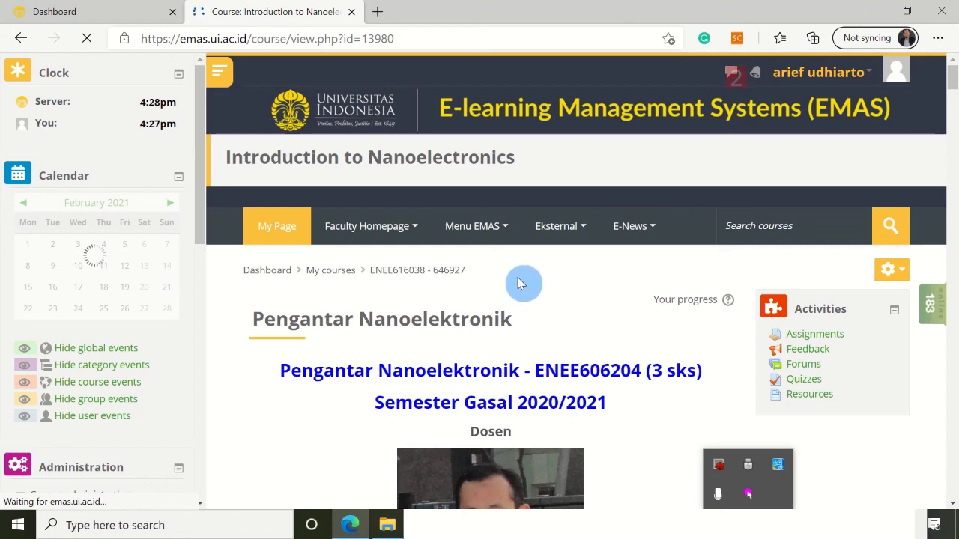
scroll(521, 283, down, 1)
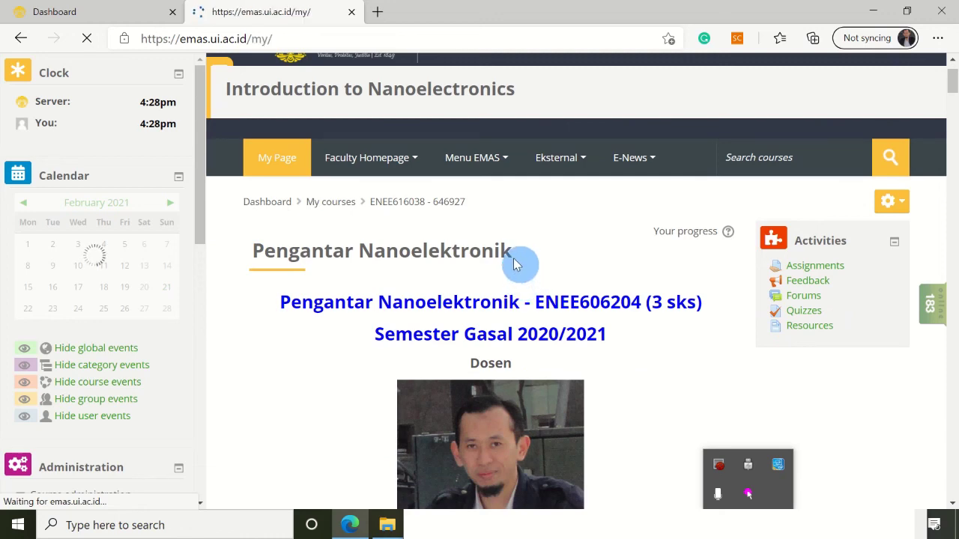
scroll(517, 266, down, 5)
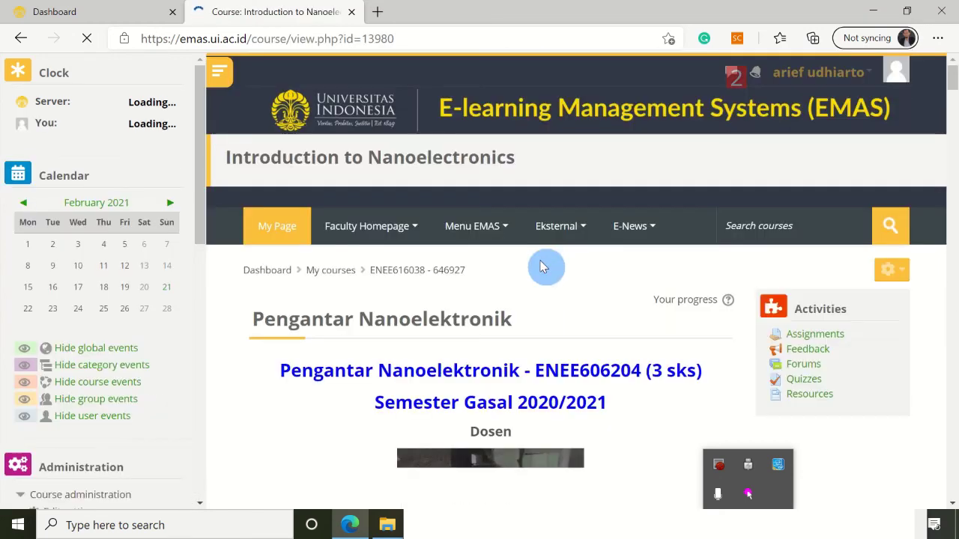
scroll(543, 268, down, 12)
scroll(515, 274, down, 12)
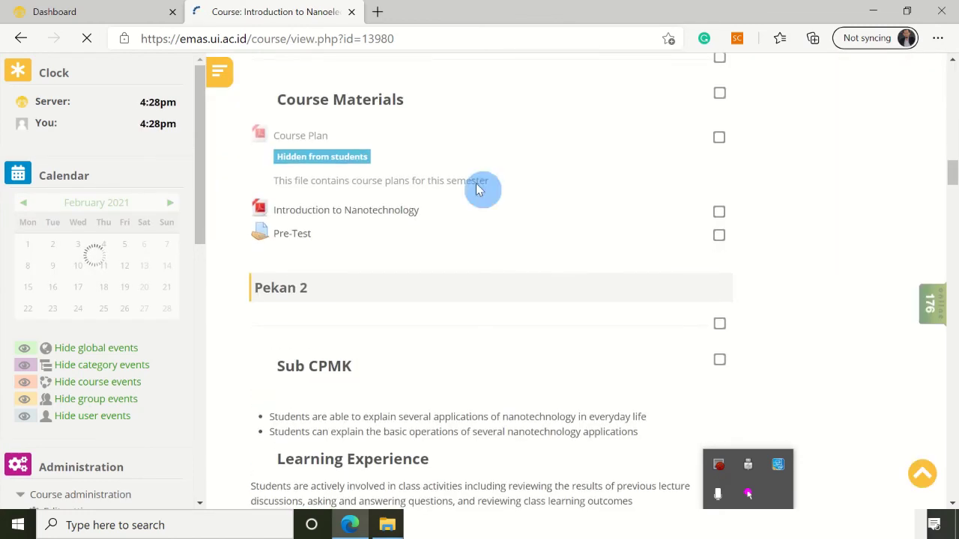
scroll(483, 150, down, 3)
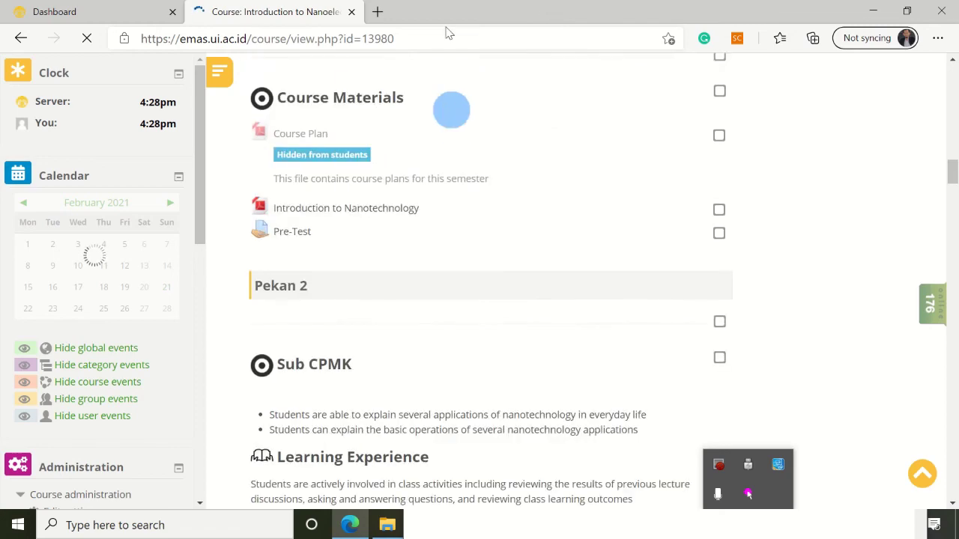
click(396, 16)
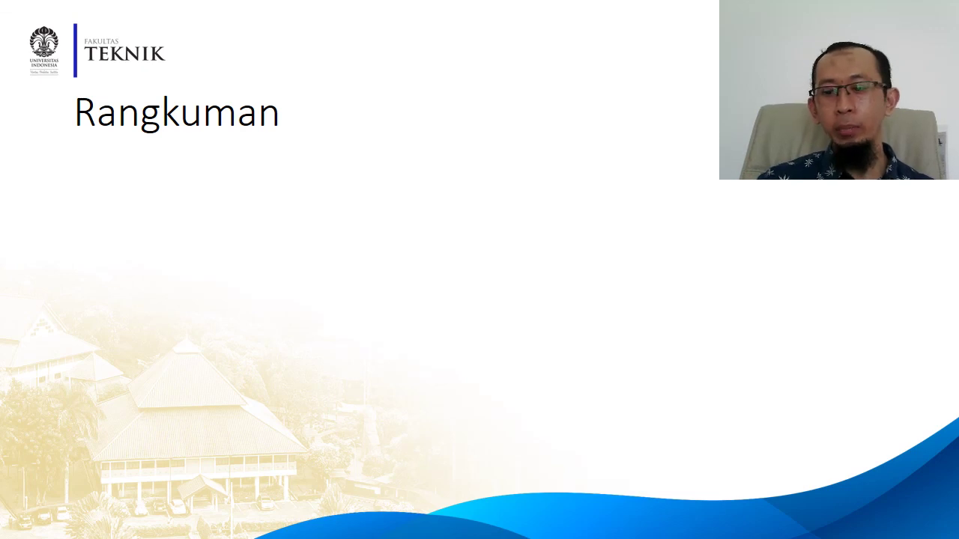
key(Right)
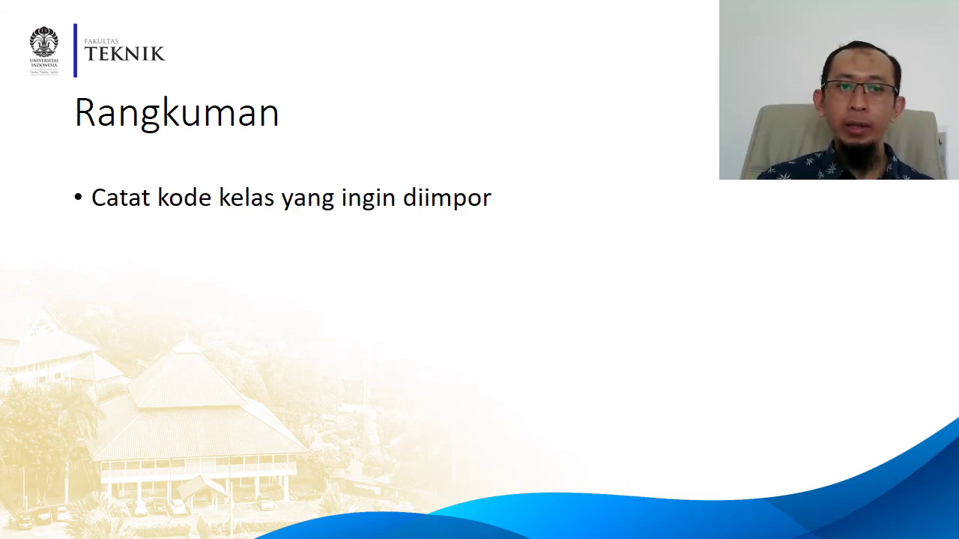